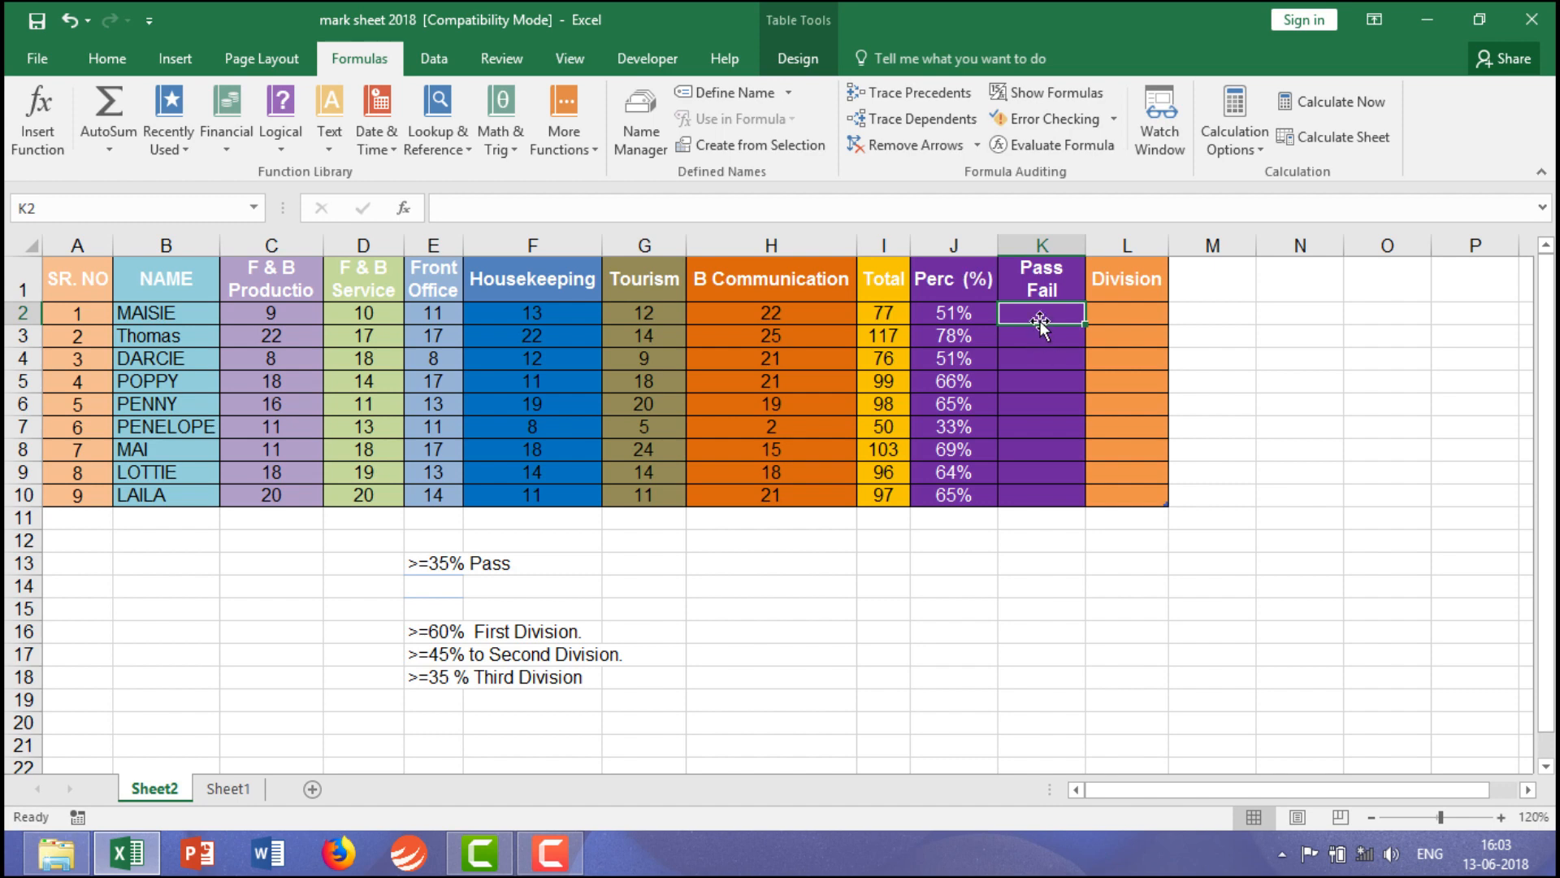
Enter =if(J2>=35%,"Pass","Fail") in the first student's Pass Fail cell, K2
{"action": "type", "text": "=if"}
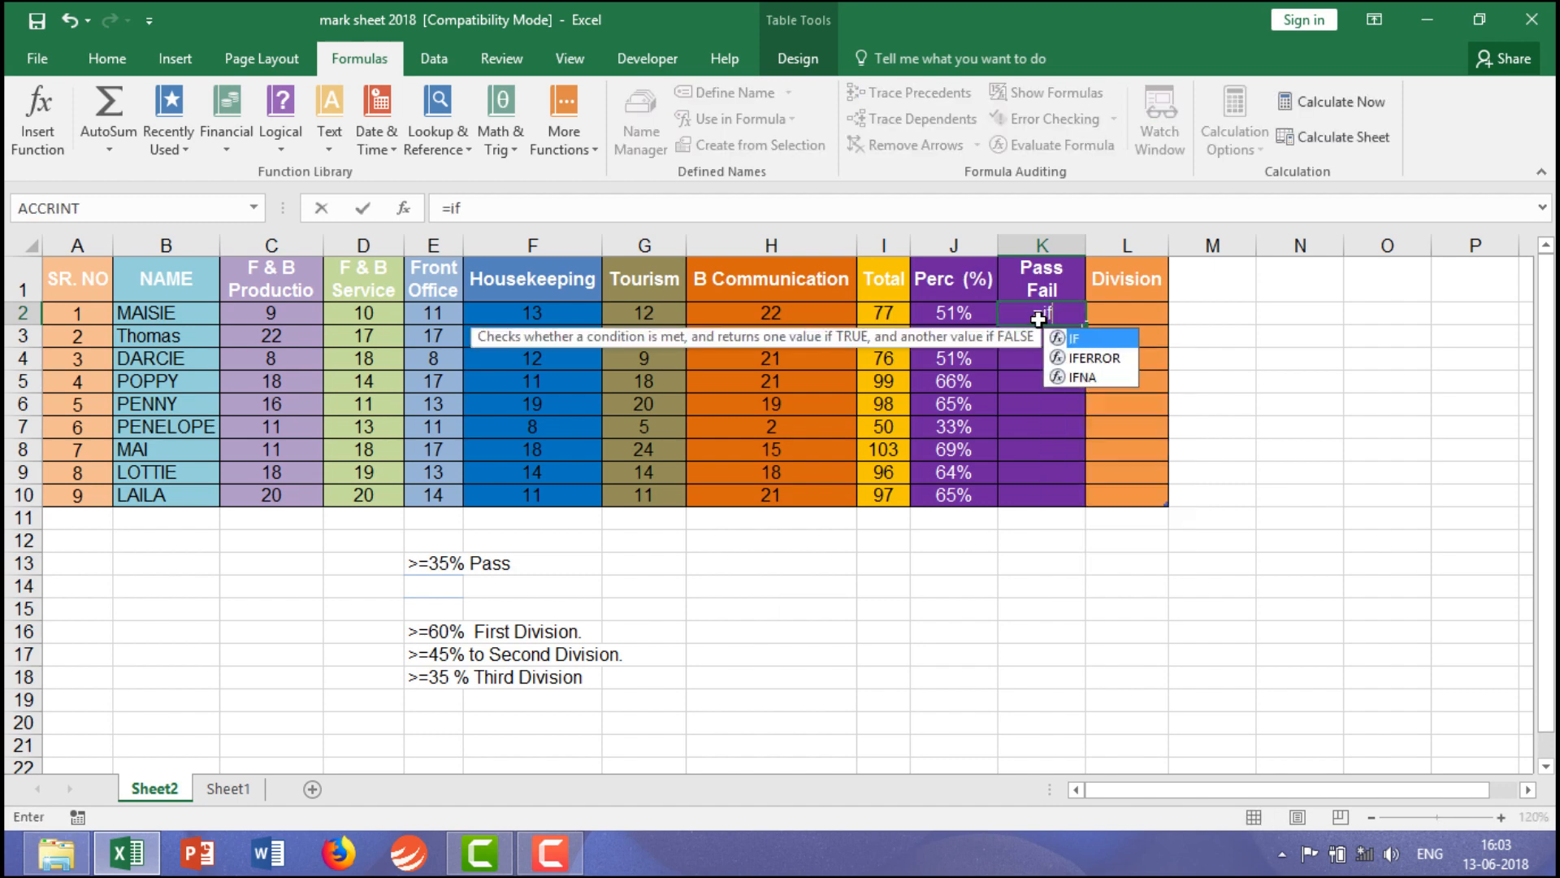
{"action": "type", "text": "("}
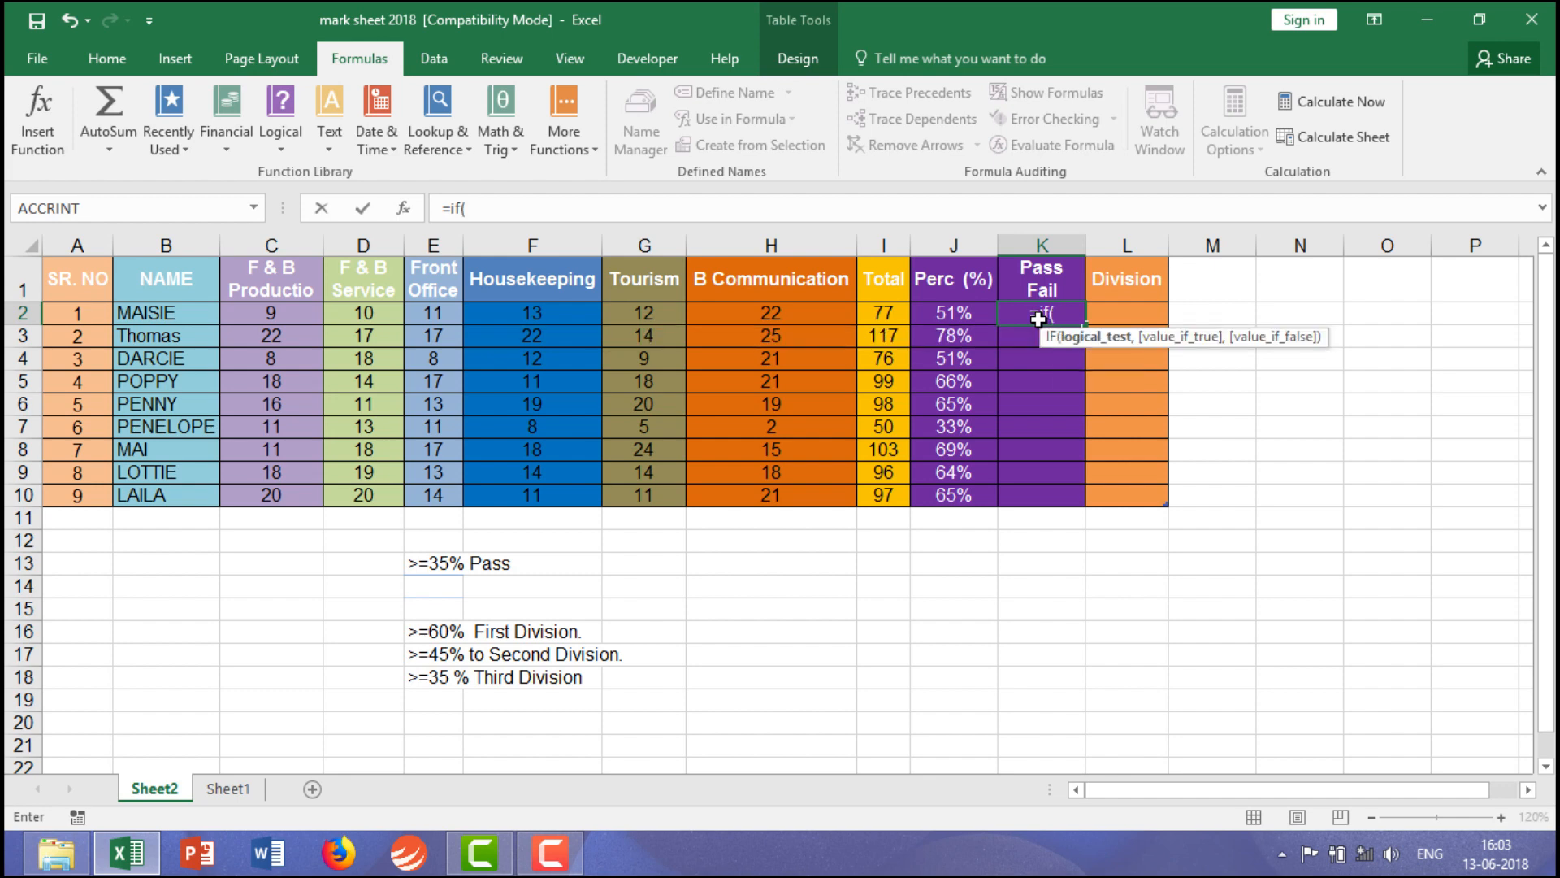
{"action": "left_click", "coordinate": [962, 313]}
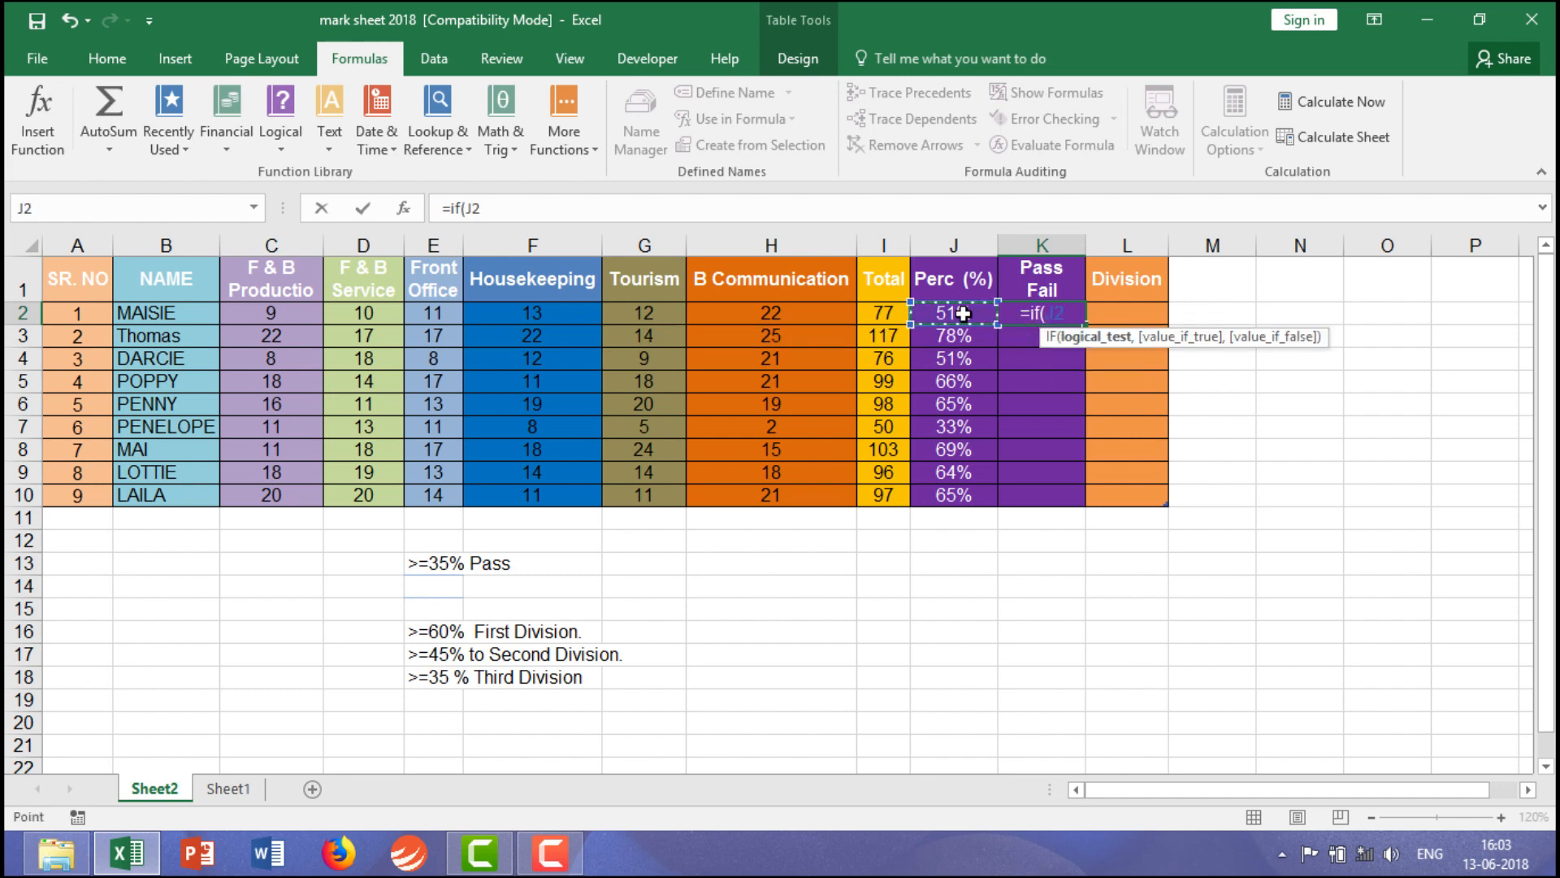
{"action": "type", "text": ">="}
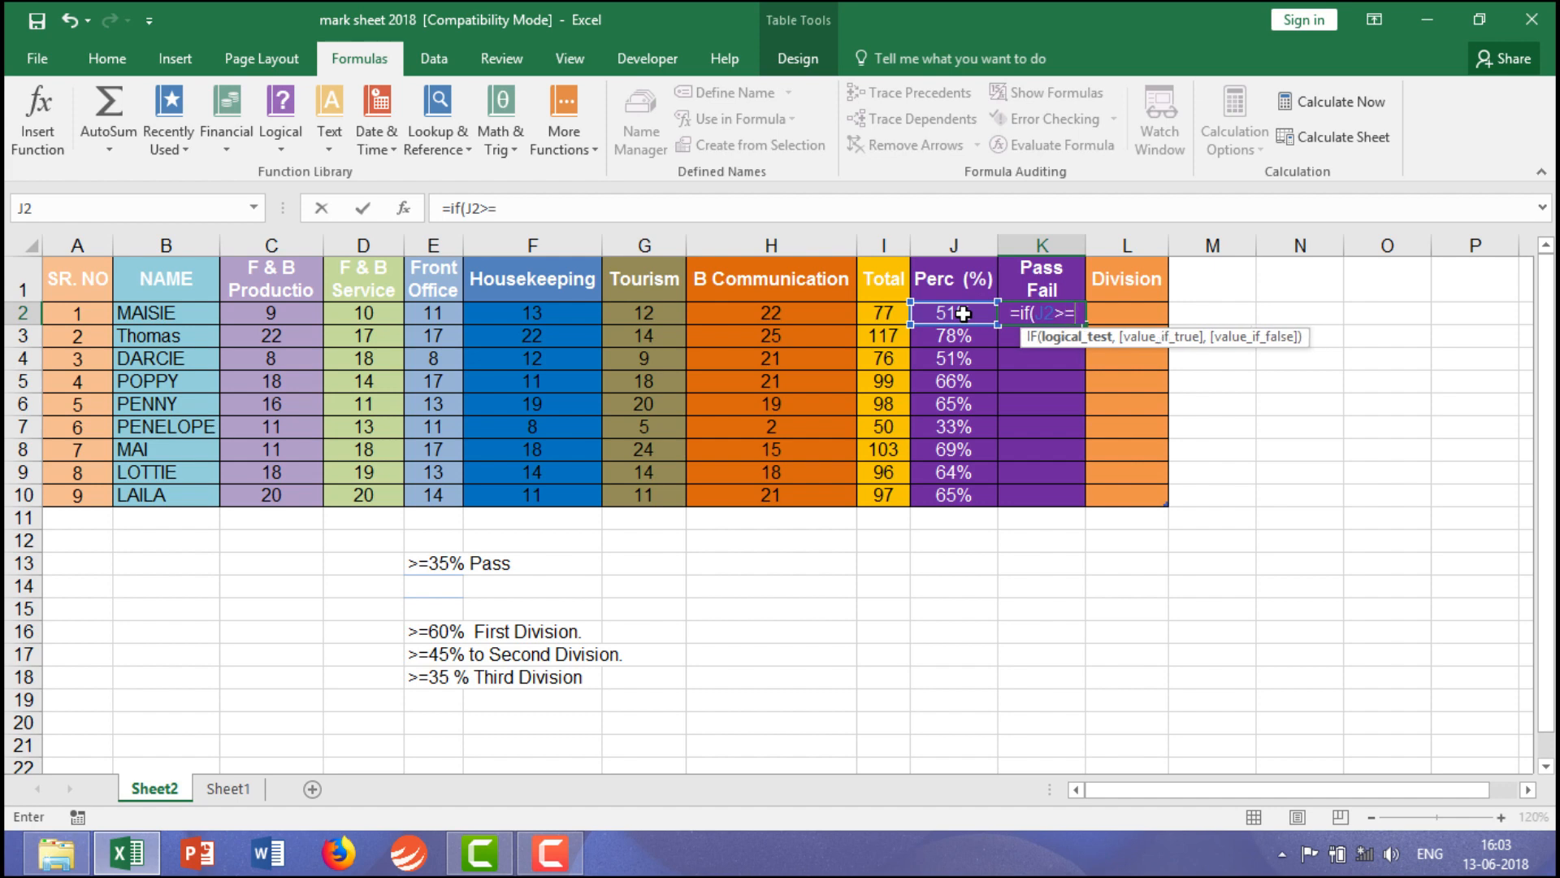
{"action": "type", "text": "3"}
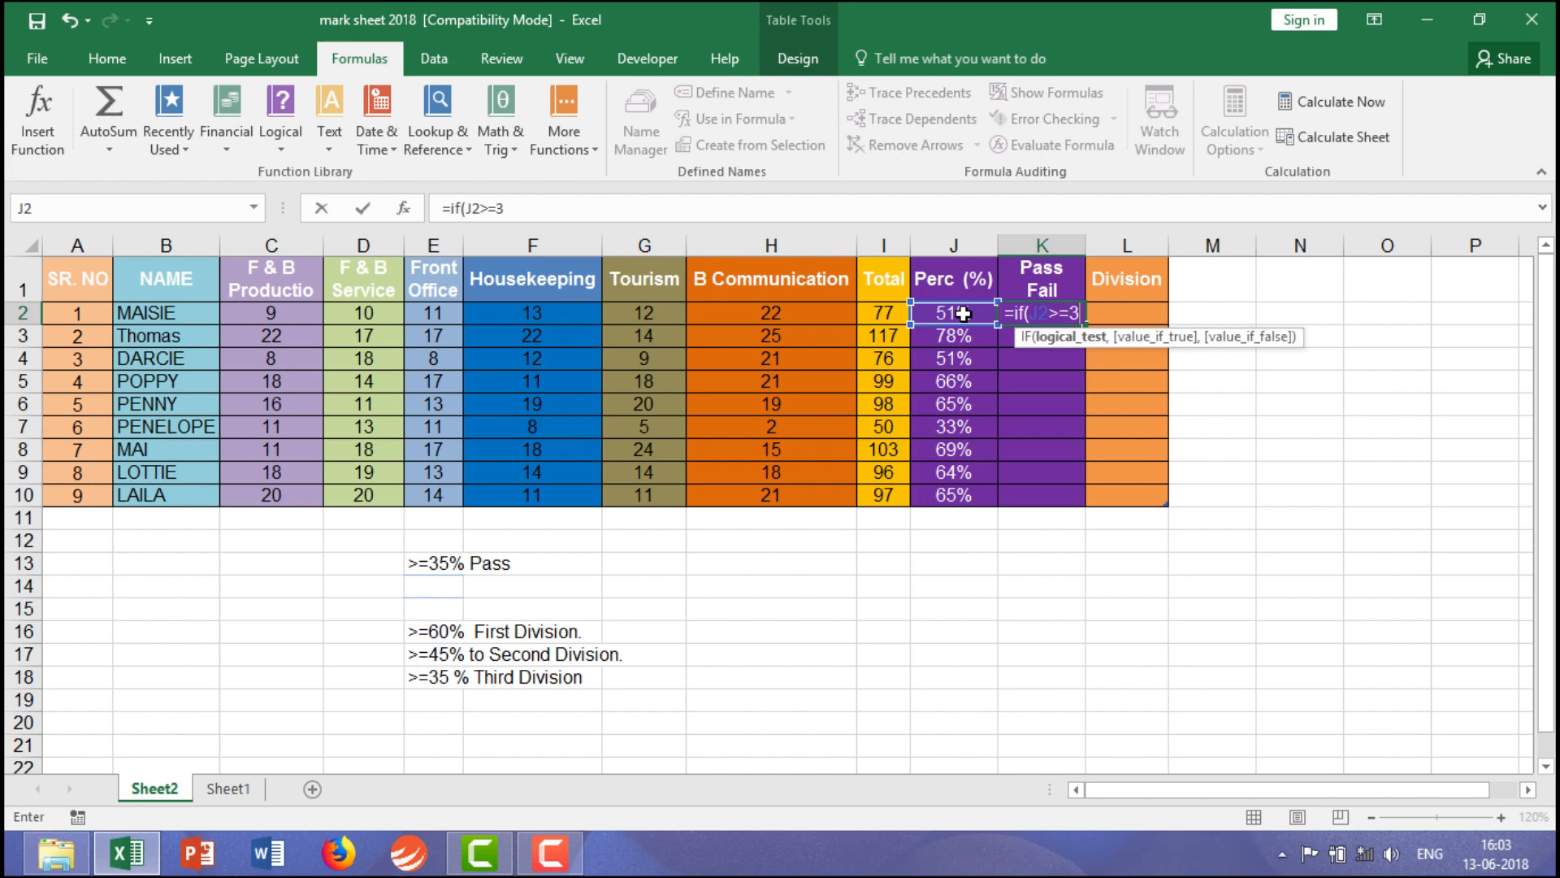
{"action": "type", "text": "5%"}
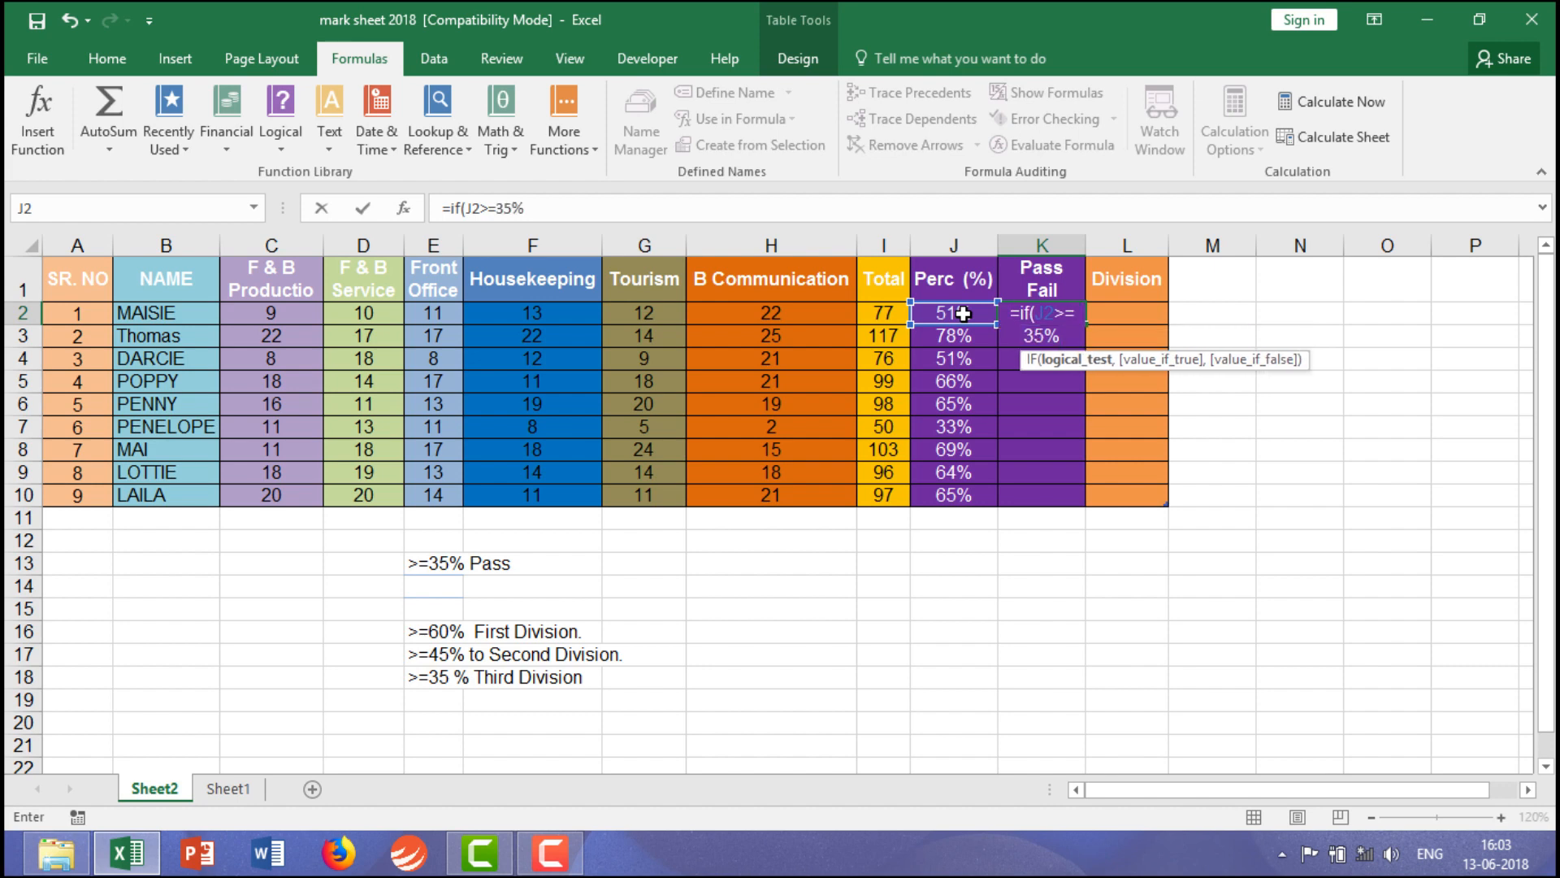
{"action": "type", "text": ",\""}
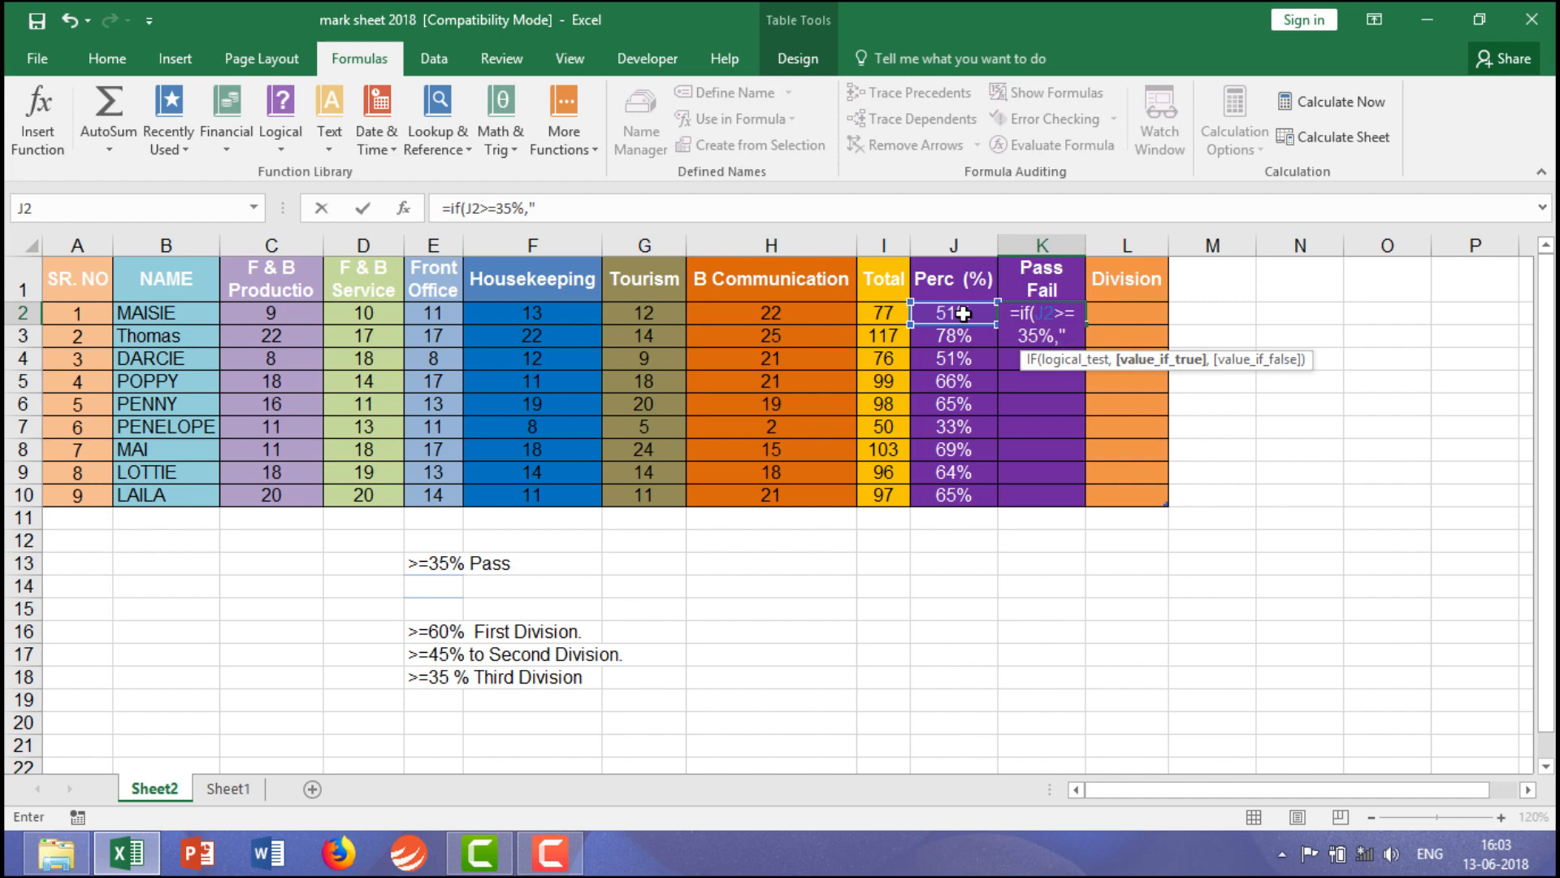
{"action": "type", "text": "Pass"}
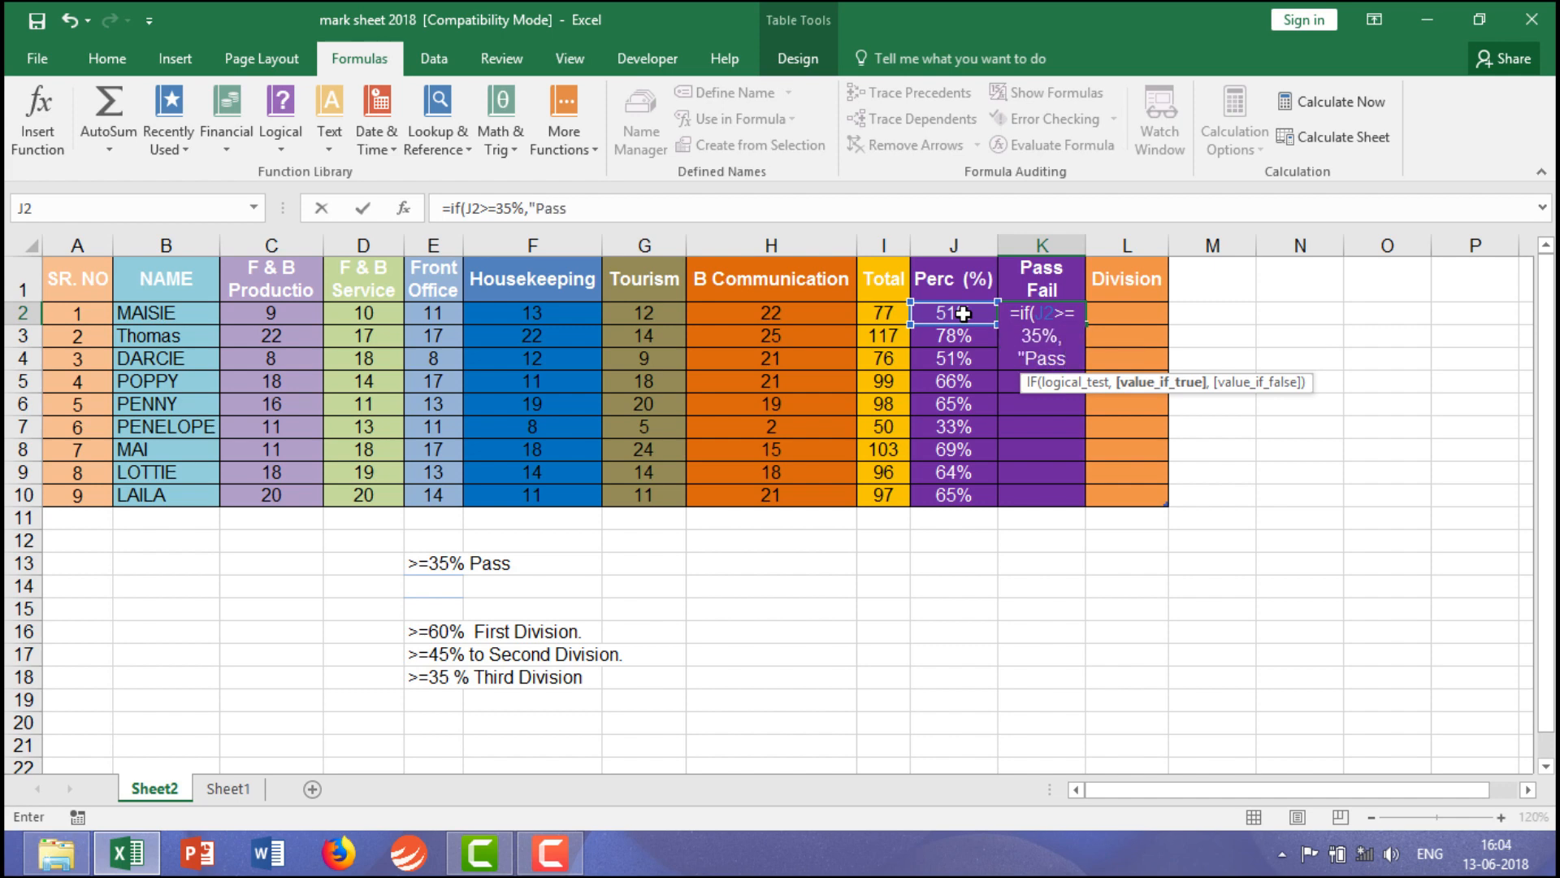
{"action": "type", "text": "\","}
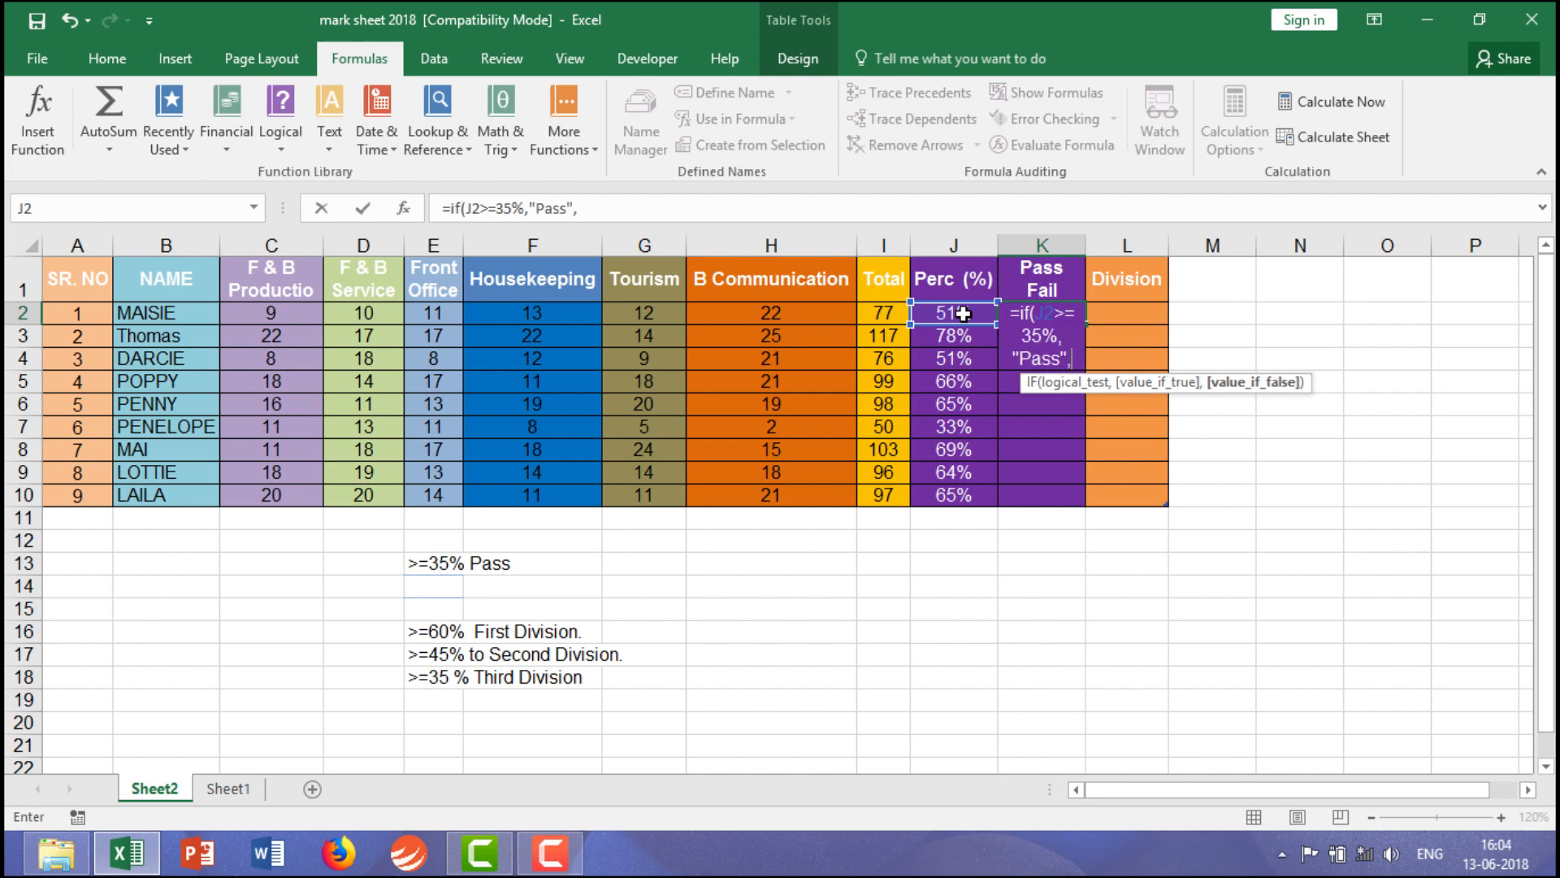
{"action": "type", "text": "\"Fail\""}
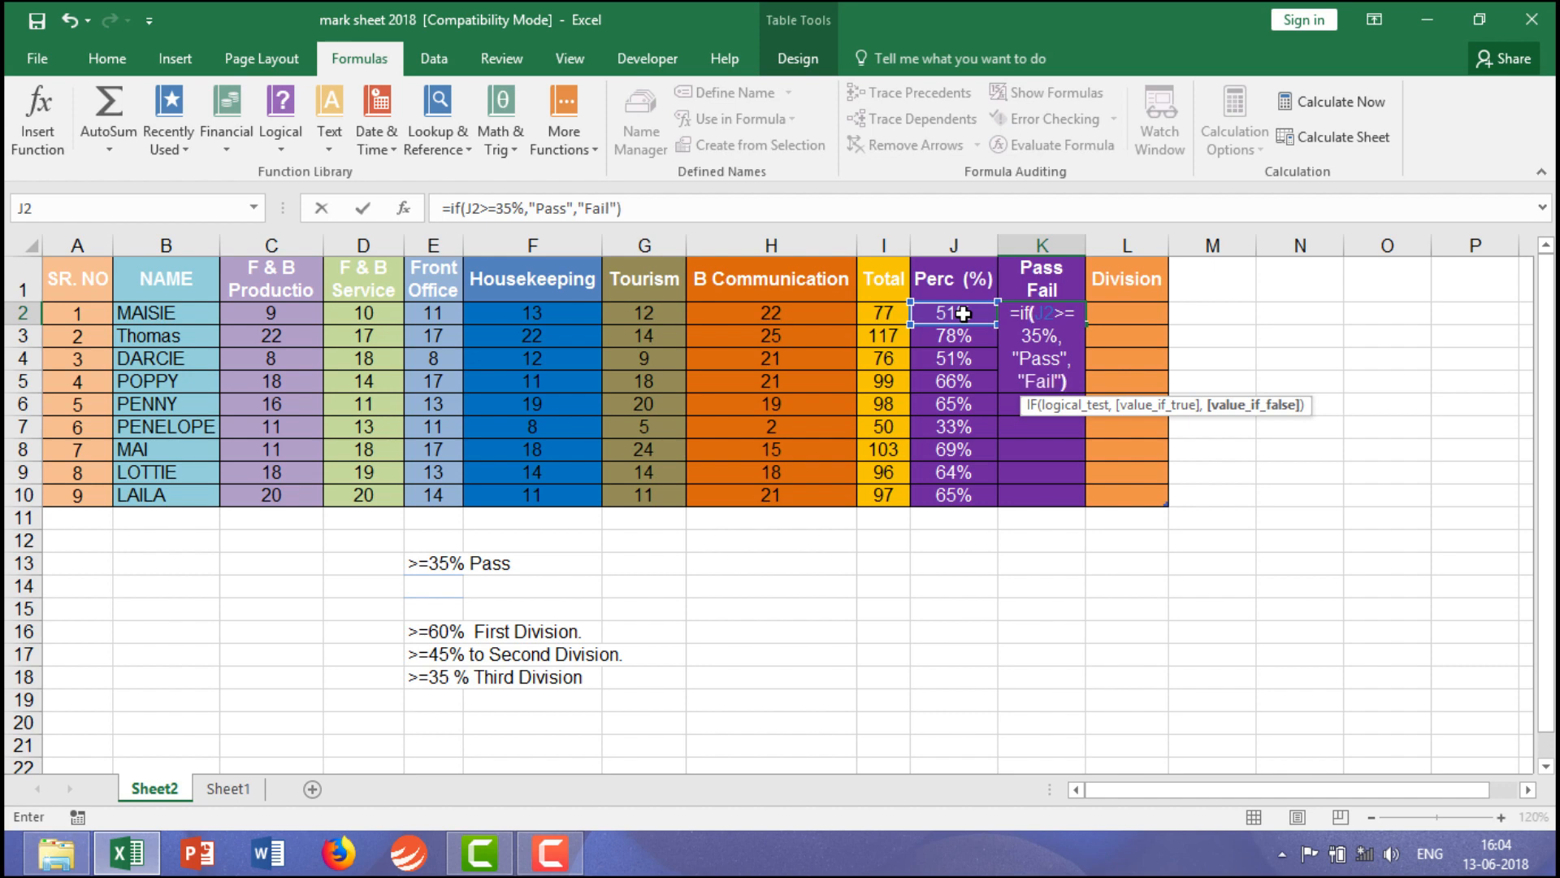
{"action": "key", "text": "Return"}
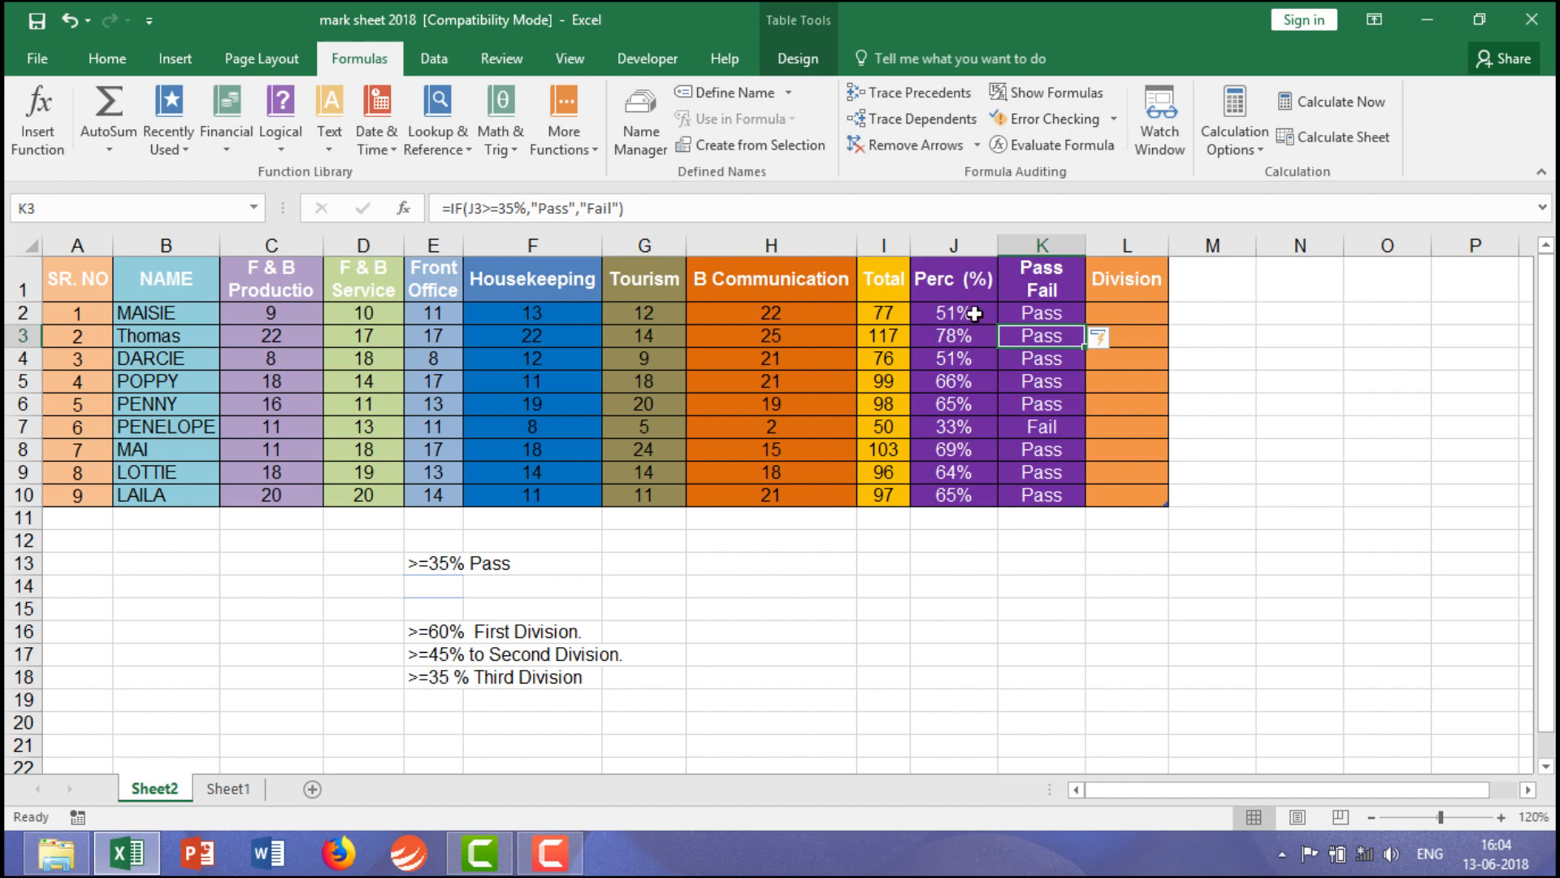
Check the Pass Fail formulas in K2 and K7 against J7's percentage, and review the division criteria below the table
{"action": "left_click", "coordinate": [1056, 313]}
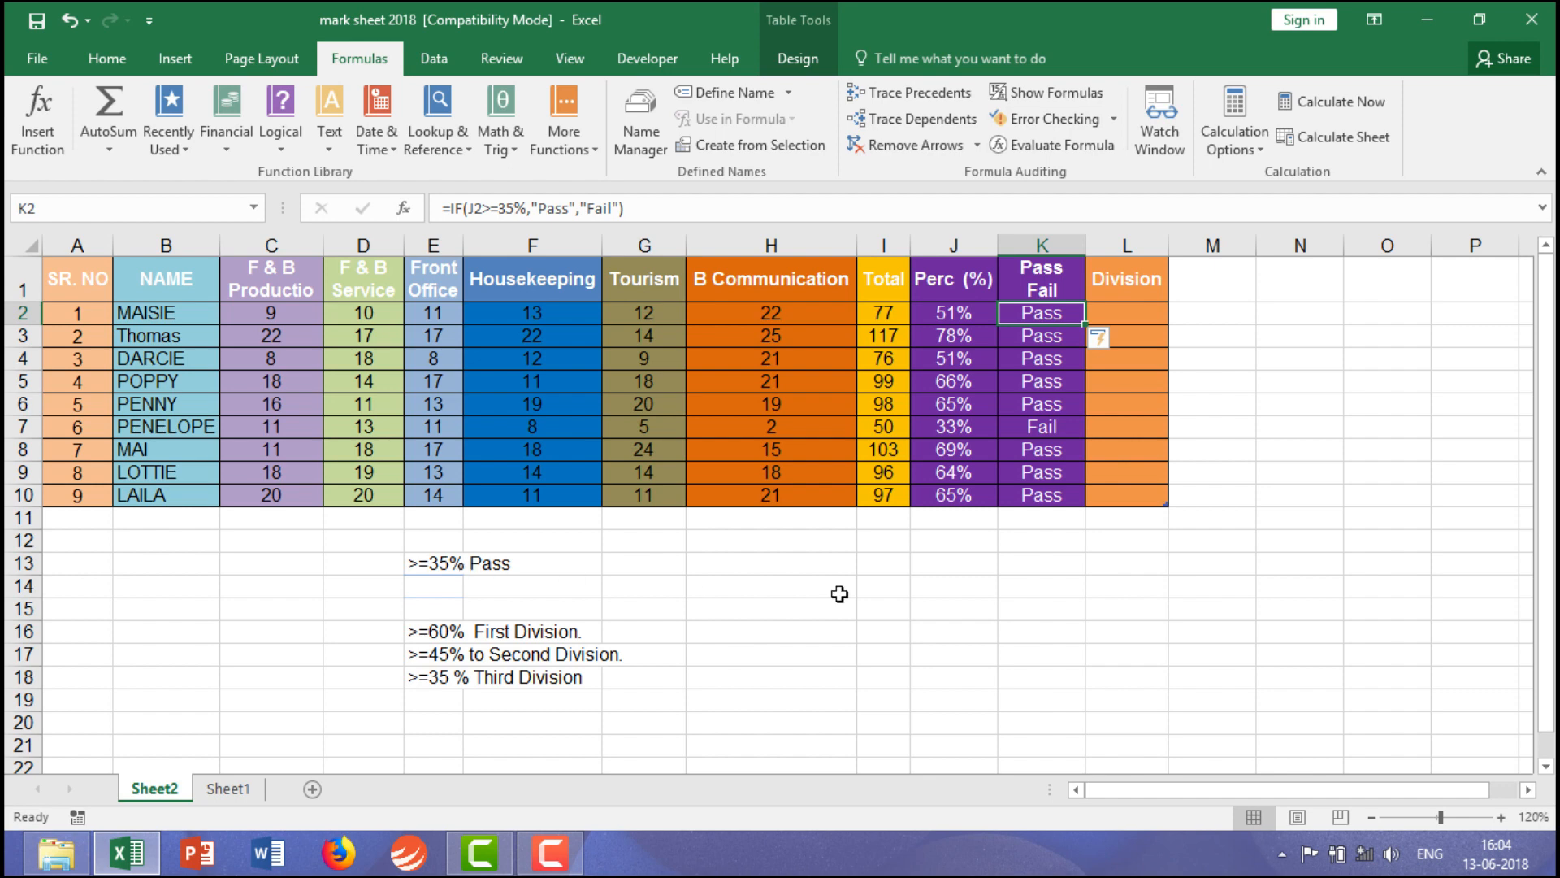
{"action": "left_click", "coordinate": [1006, 428]}
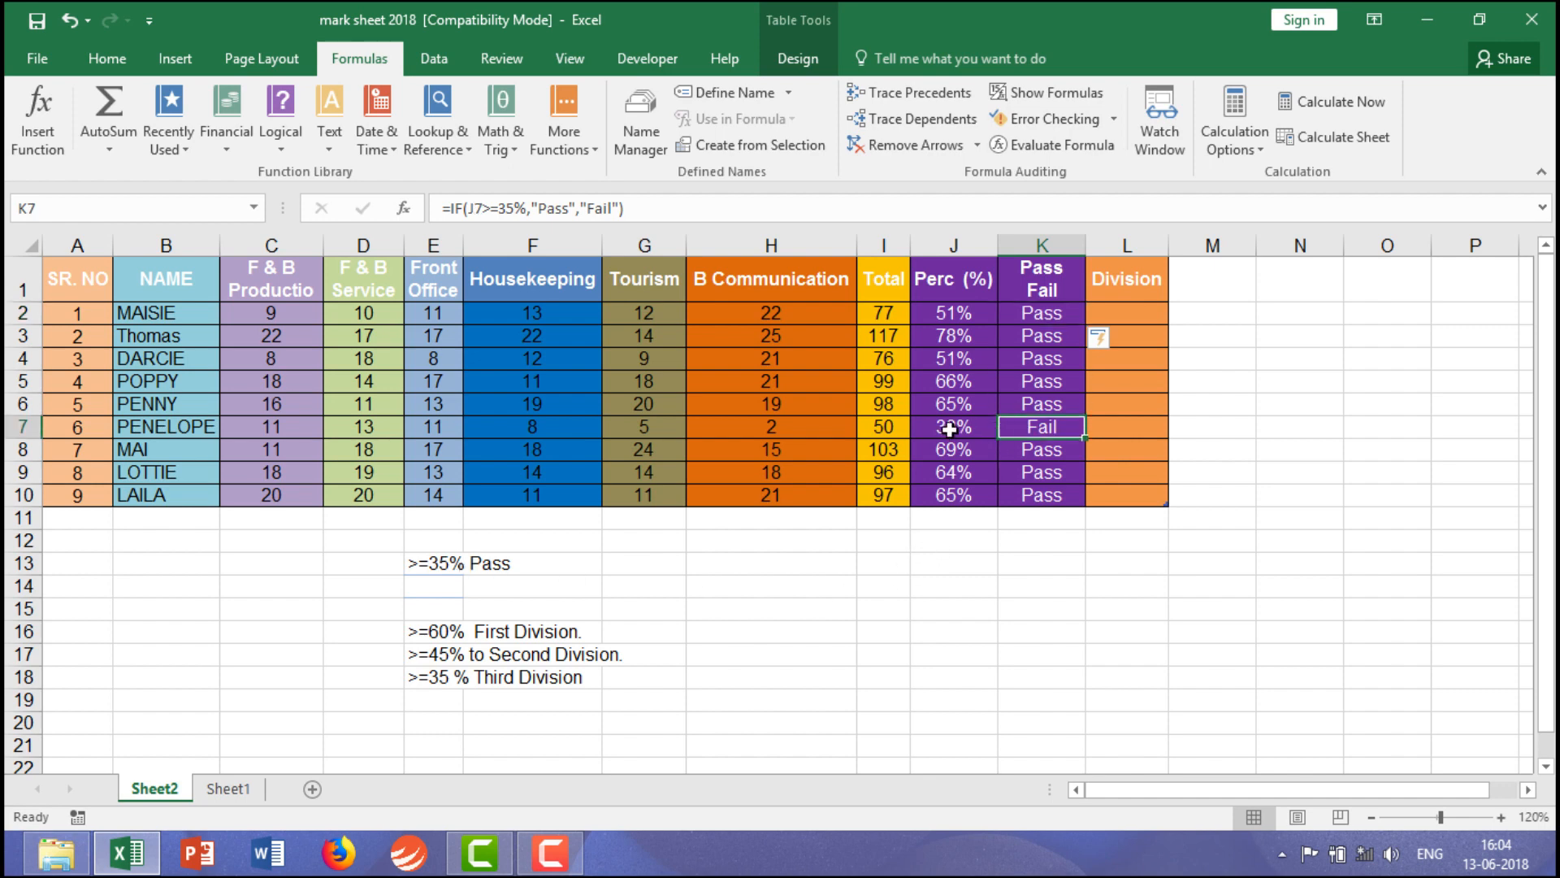
{"action": "left_click", "coordinate": [967, 430]}
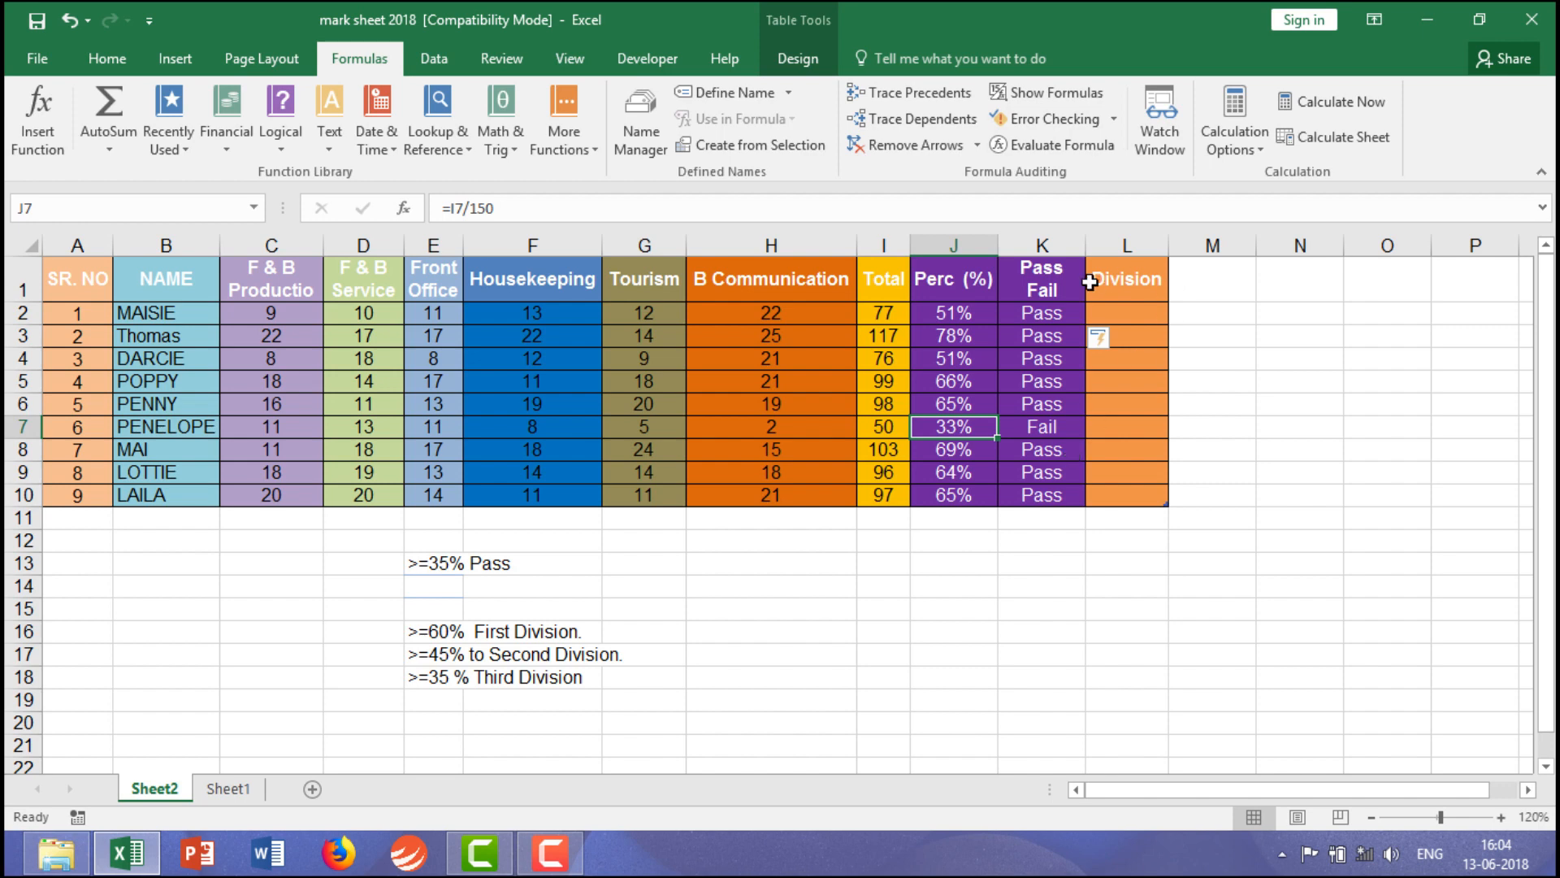
{"action": "left_click", "coordinate": [1143, 286]}
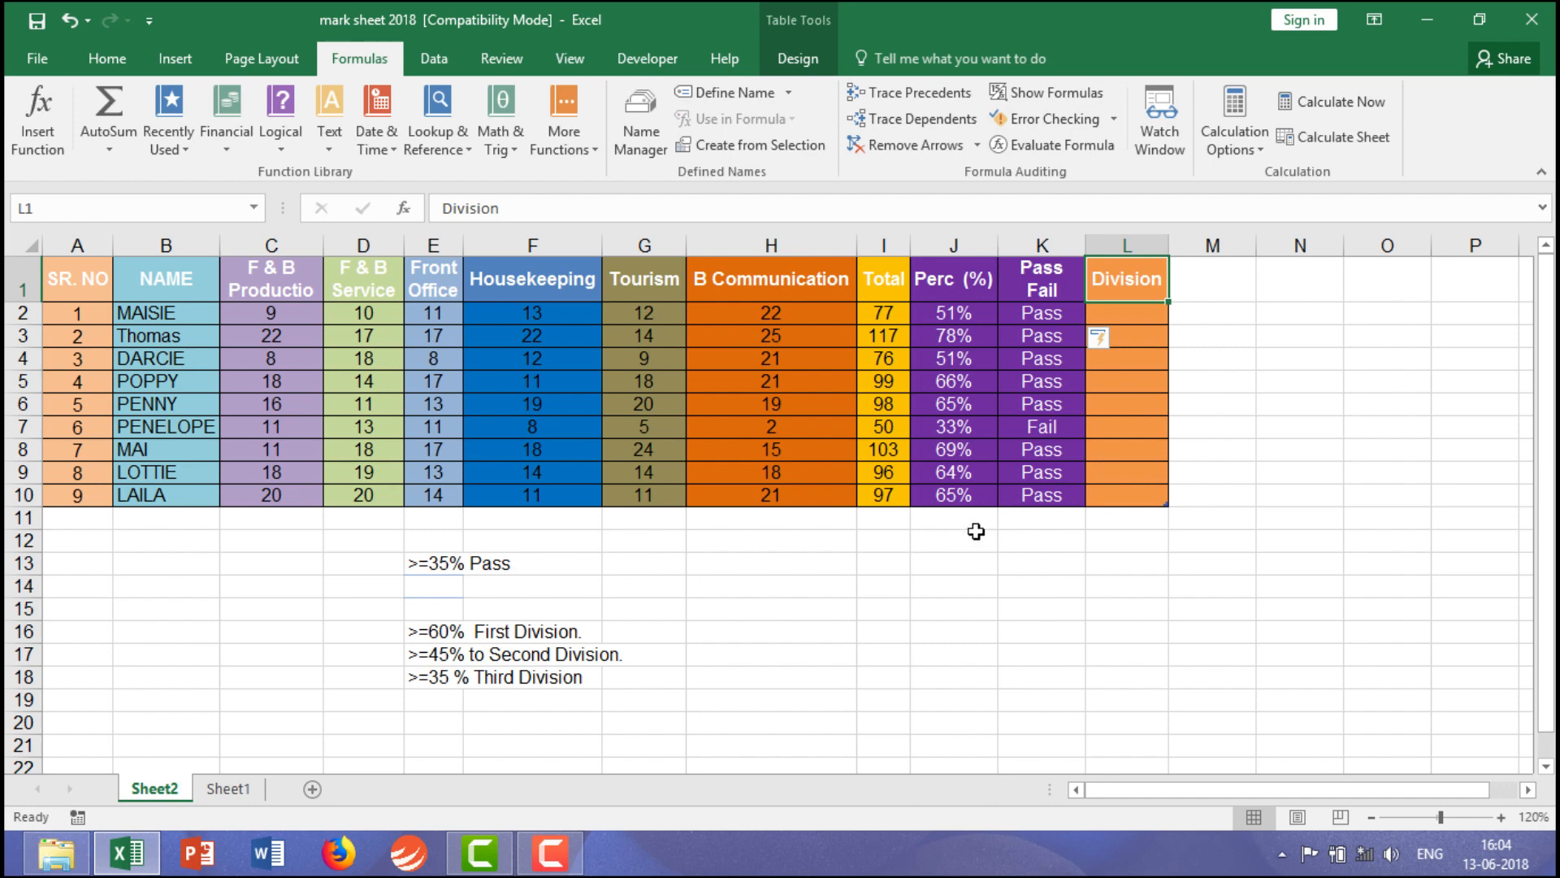
{"action": "left_click_drag", "start_coordinate": [390, 631], "coordinate": [681, 704]}
{"action": "left_click", "coordinate": [715, 681]}
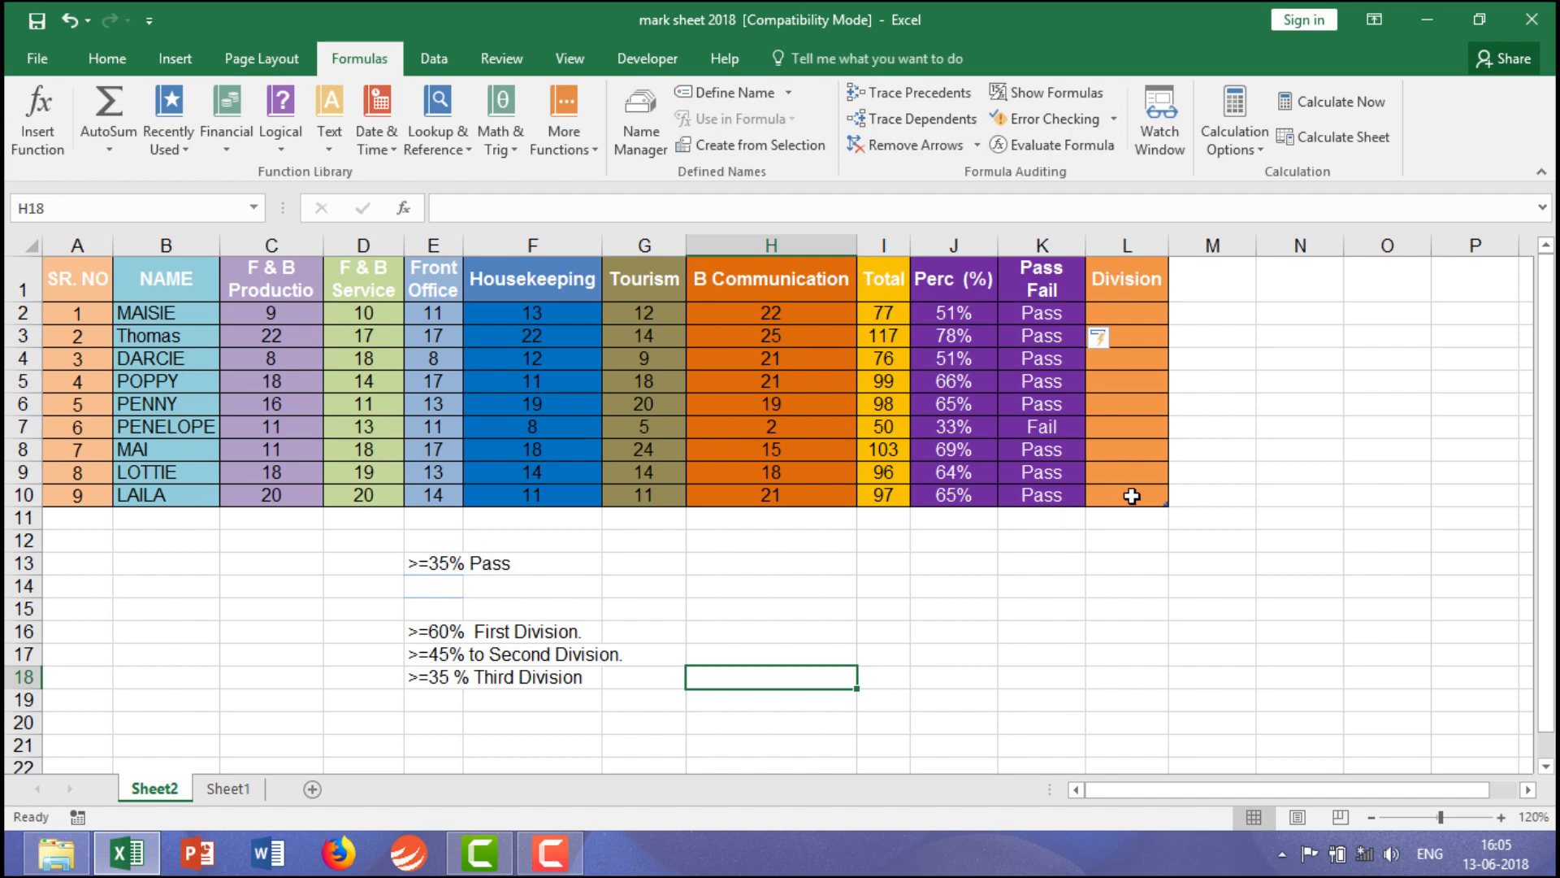
Begin an IF formula in Division cell L2 that returns "first Division" when j2>=60%
{"action": "left_click", "coordinate": [1141, 317]}
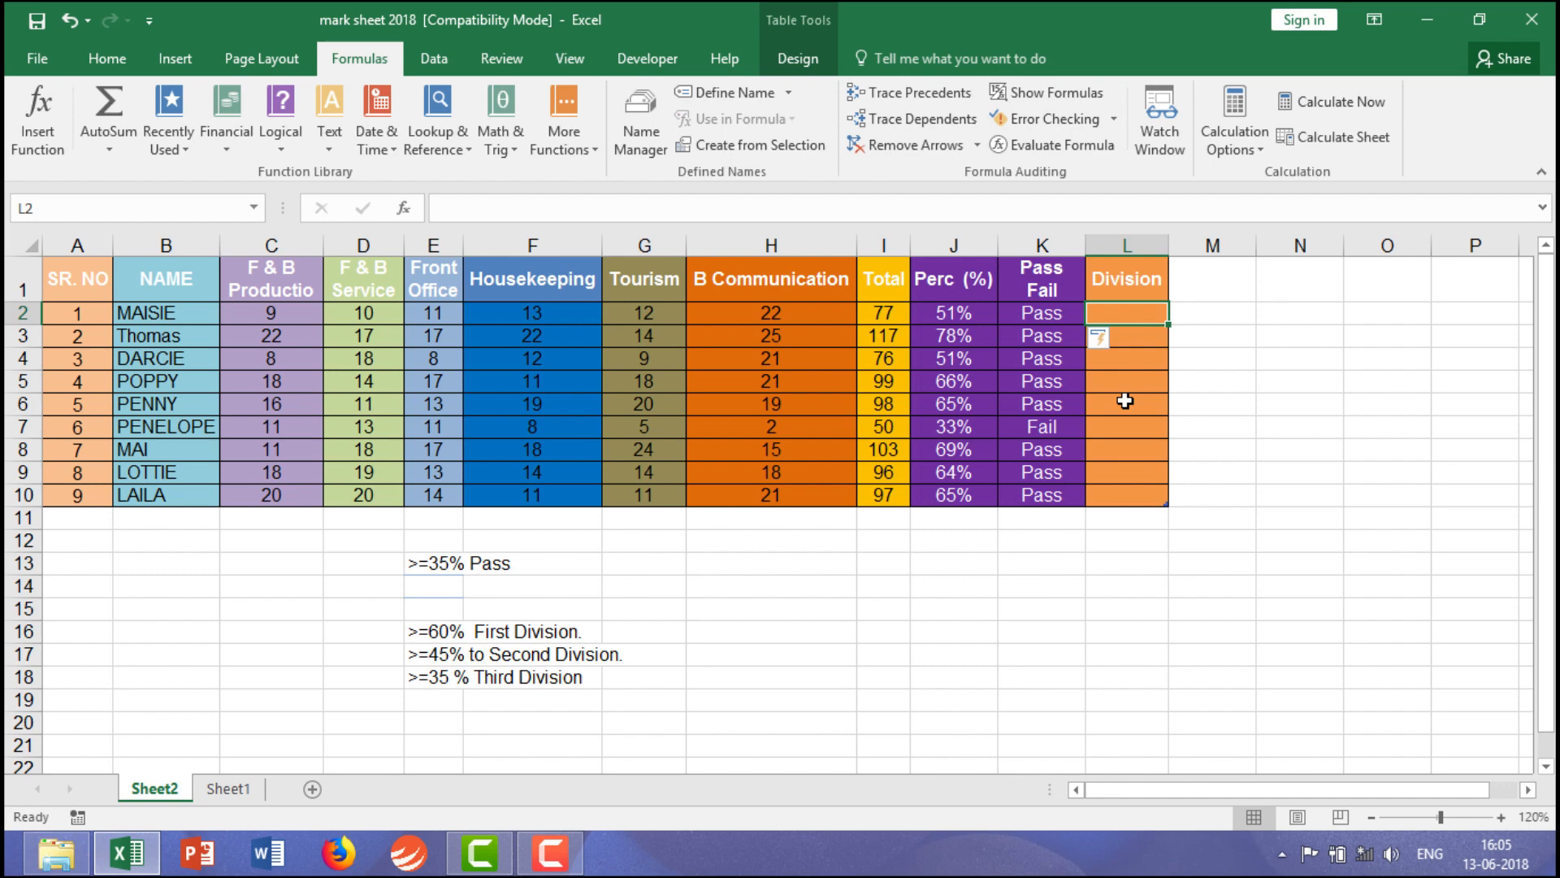
{"action": "type", "text": "="}
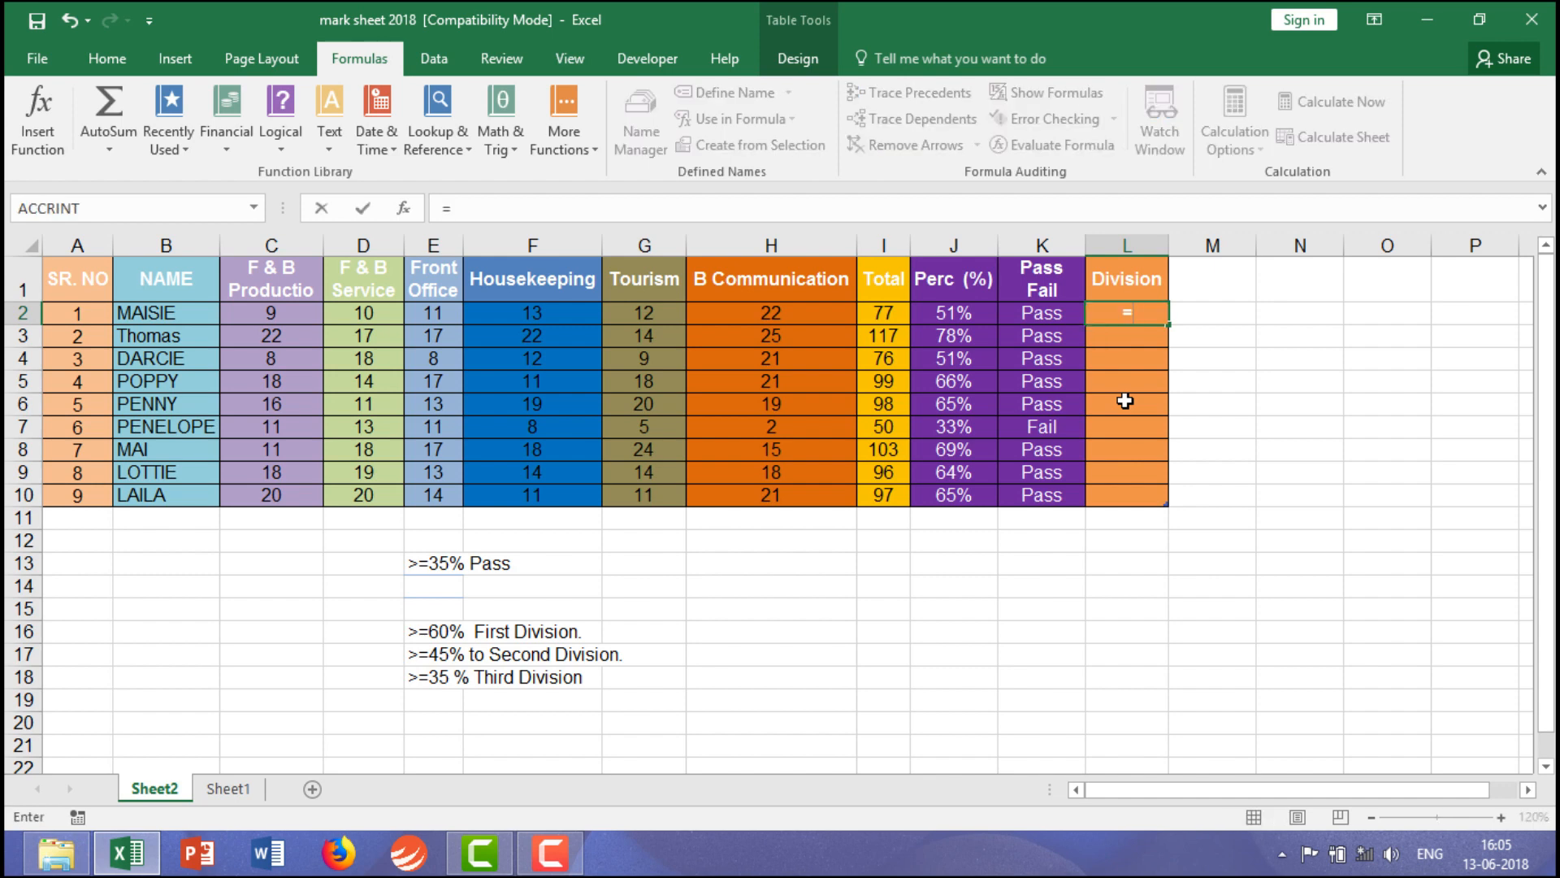
{"action": "type", "text": "if("}
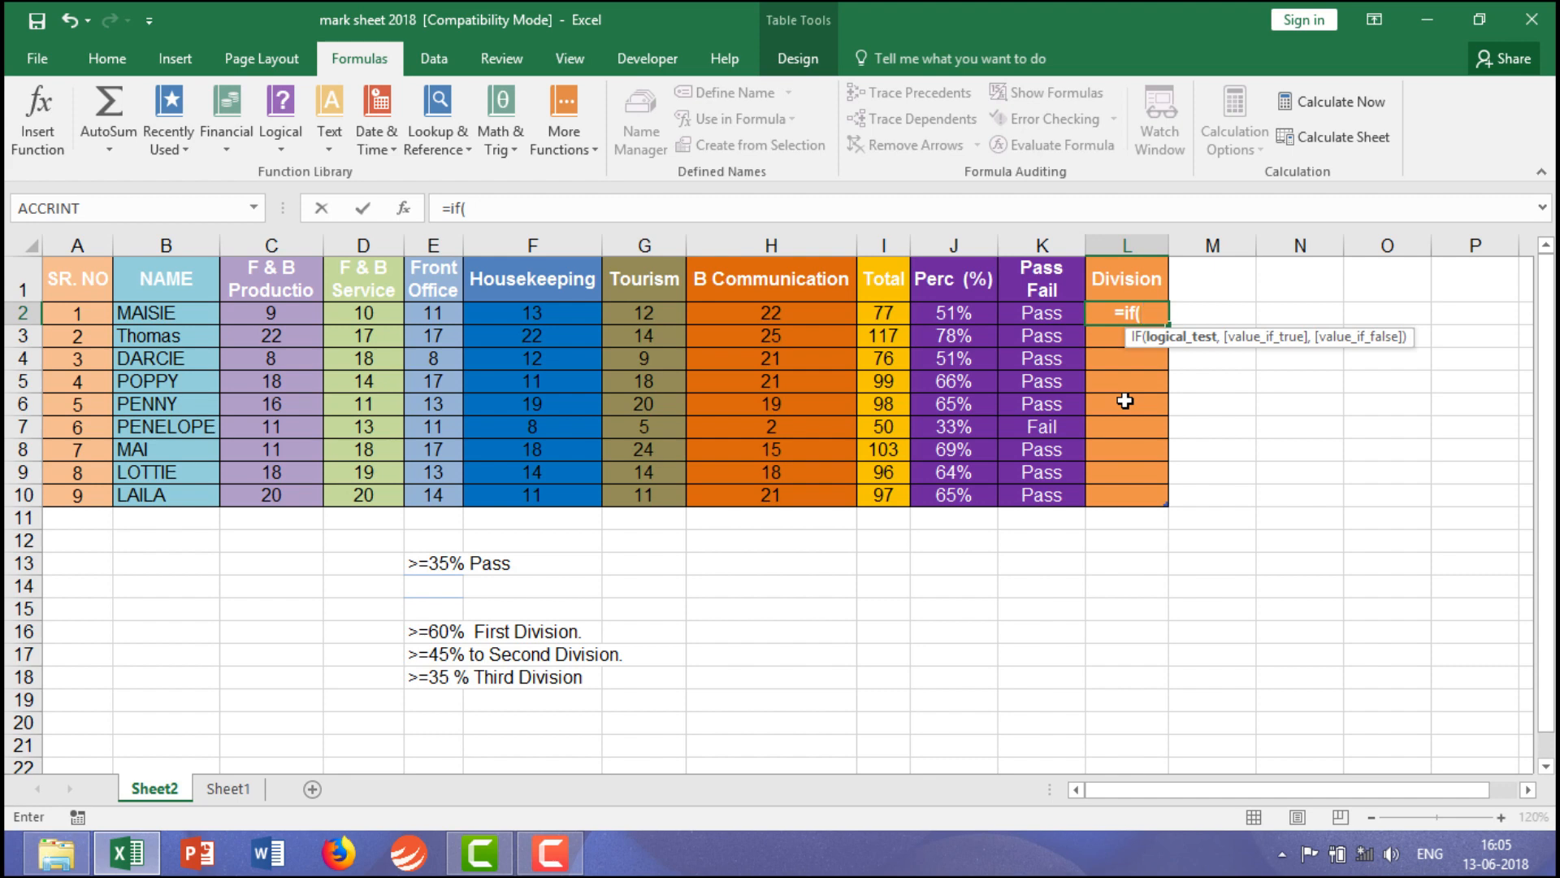
{"action": "type", "text": "j2"}
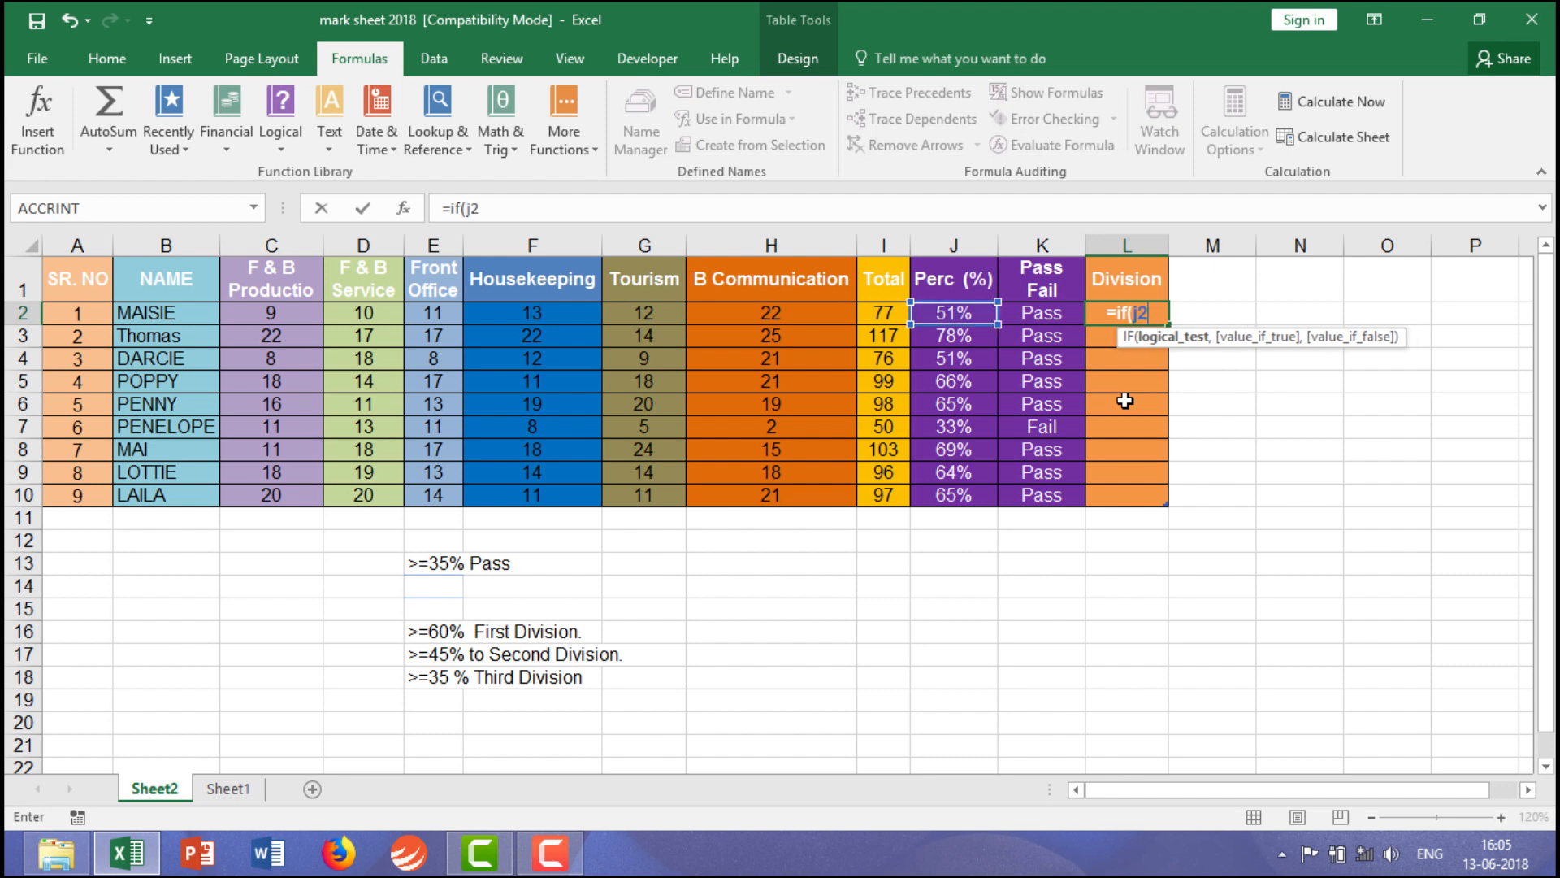
{"action": "type", "text": ">=="}
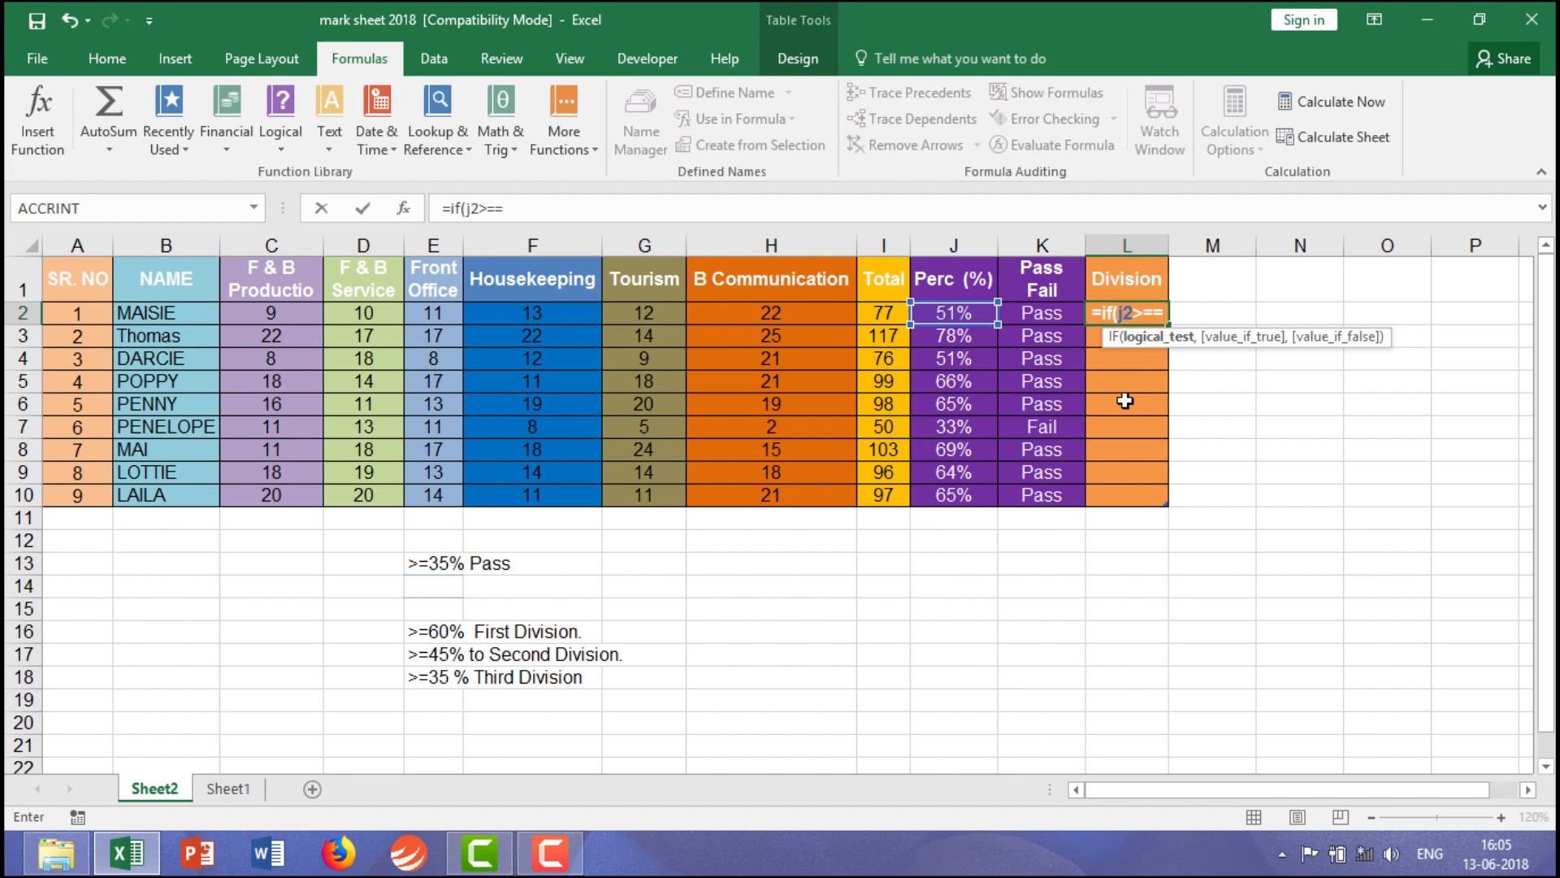
{"action": "key", "text": "BackSpace"}
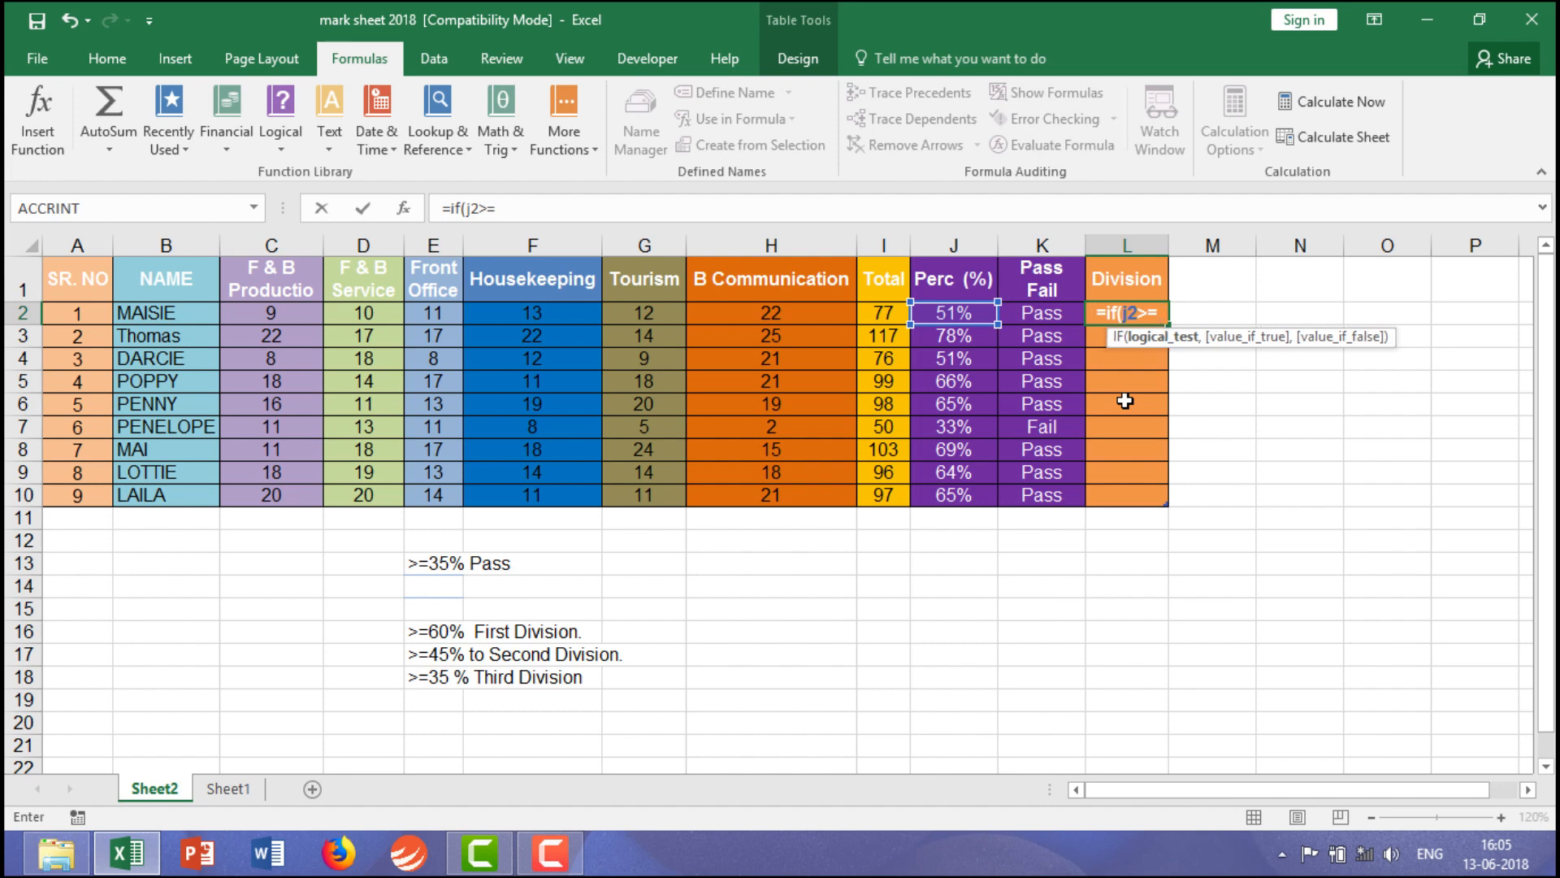
{"action": "type", "text": "60"}
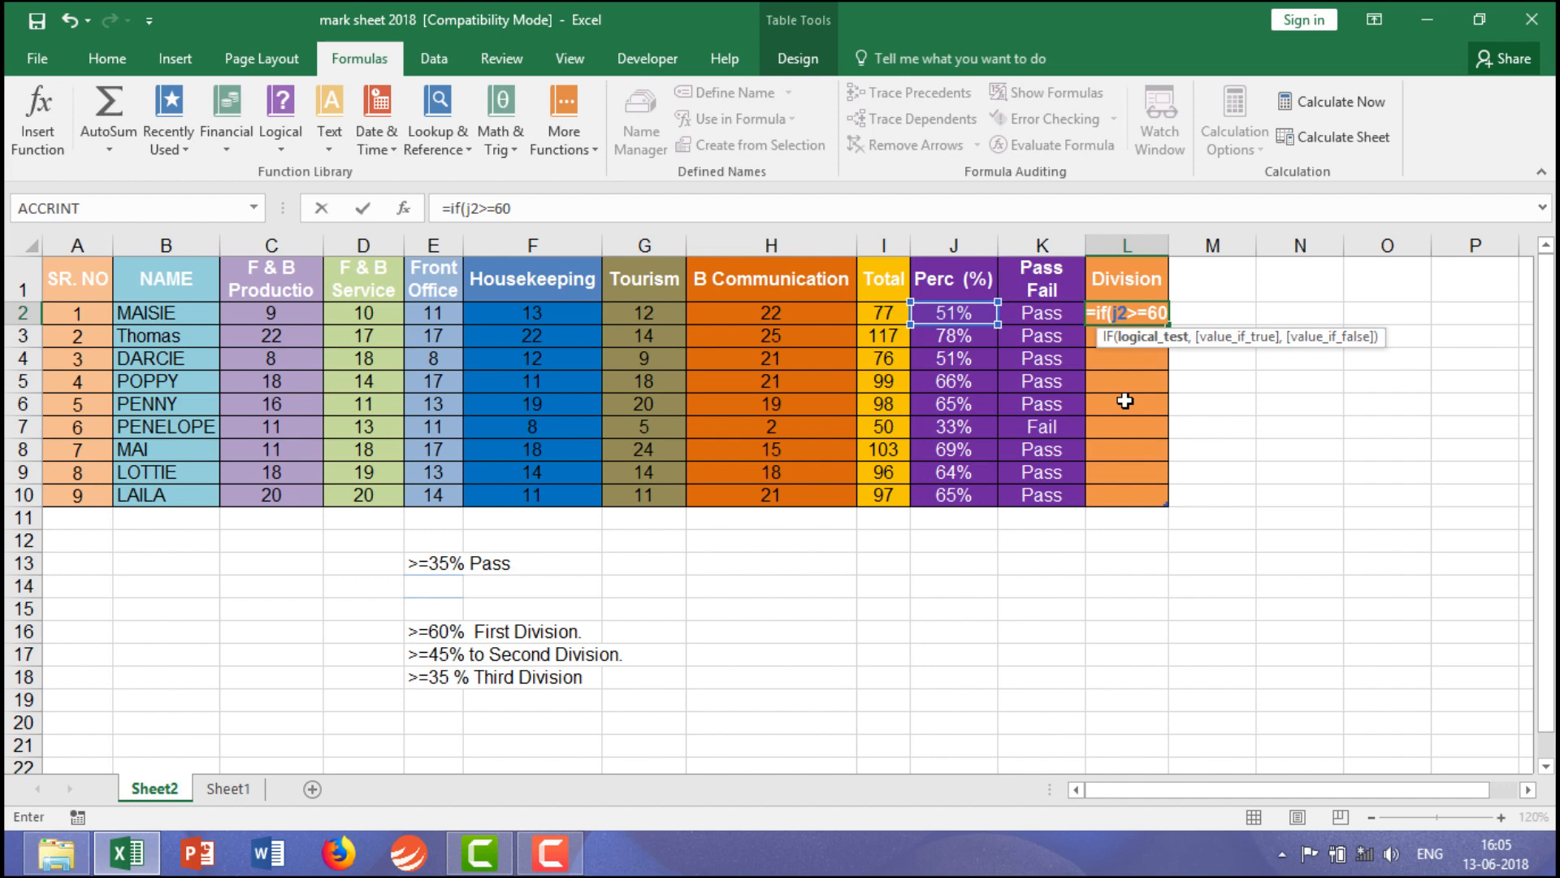
{"action": "type", "text": "%"}
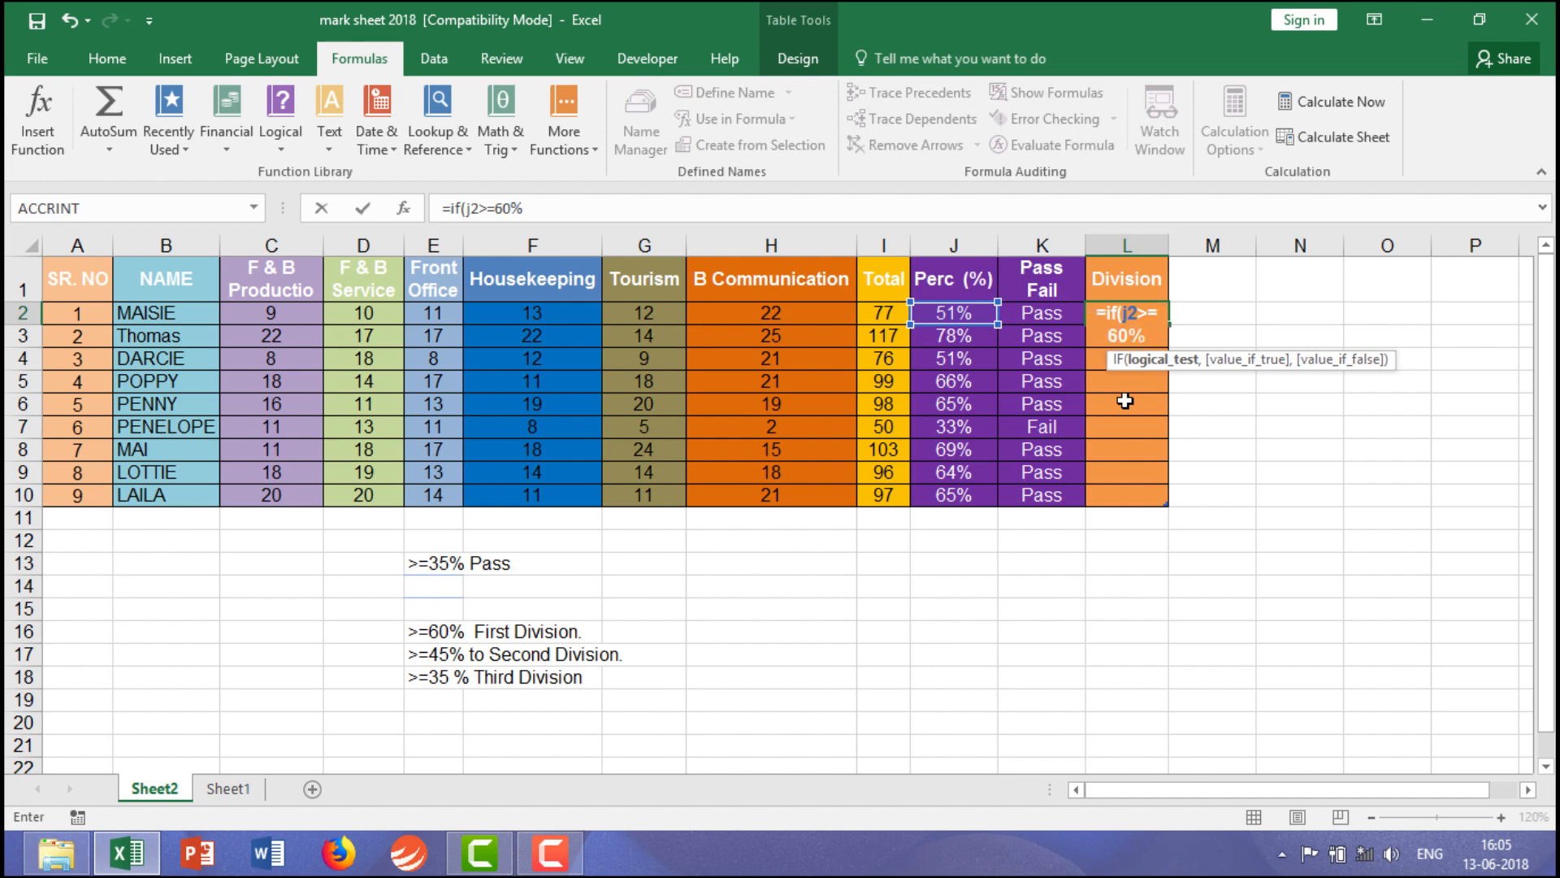
{"action": "type", "text": ","}
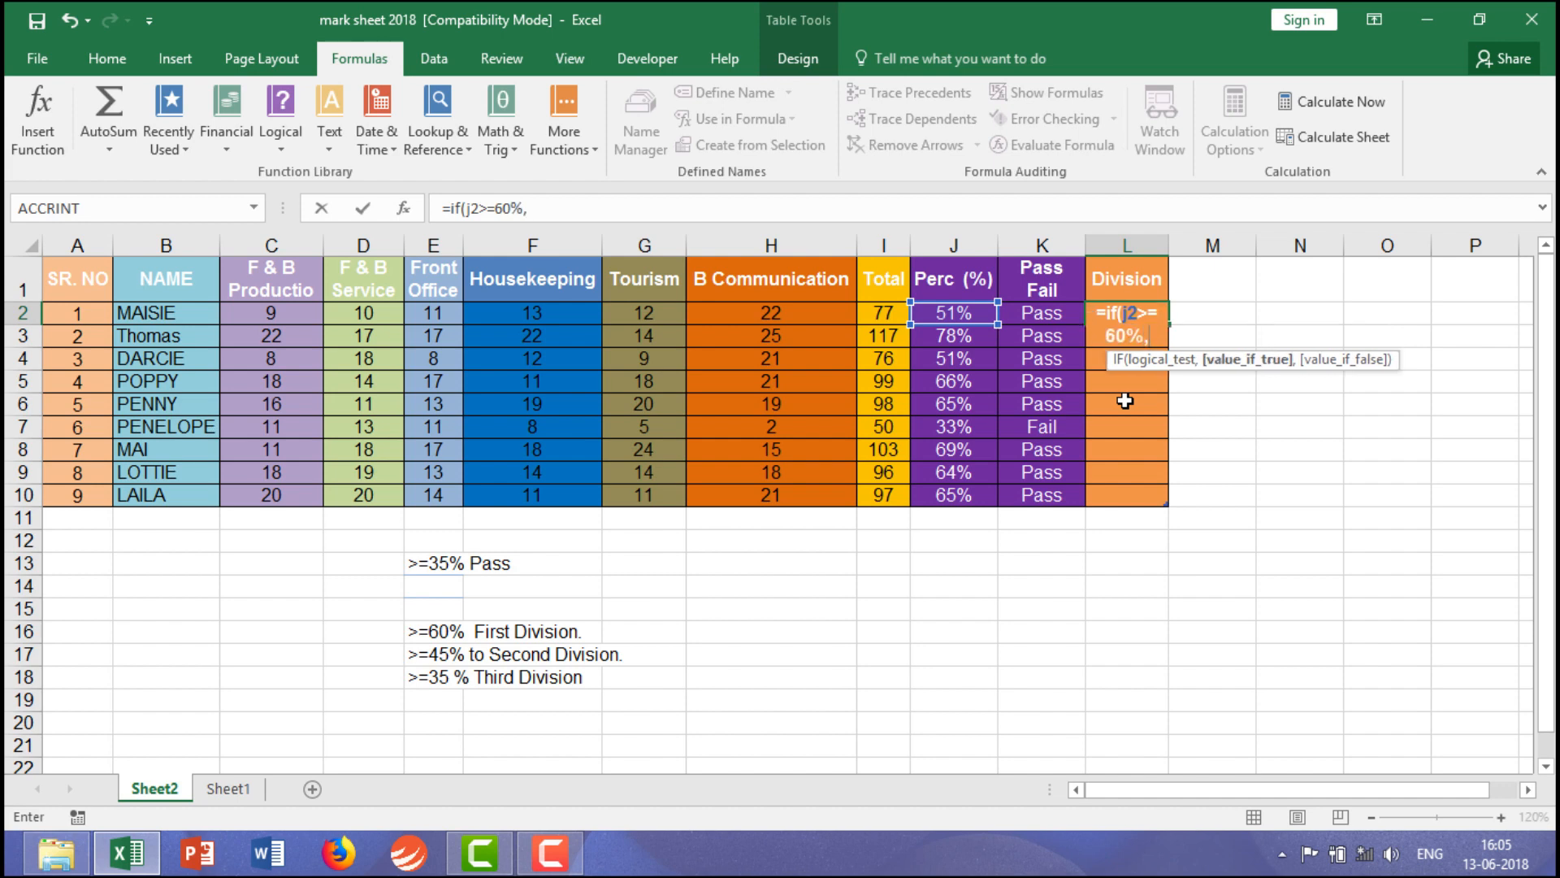
{"action": "type", "text": "\"first"}
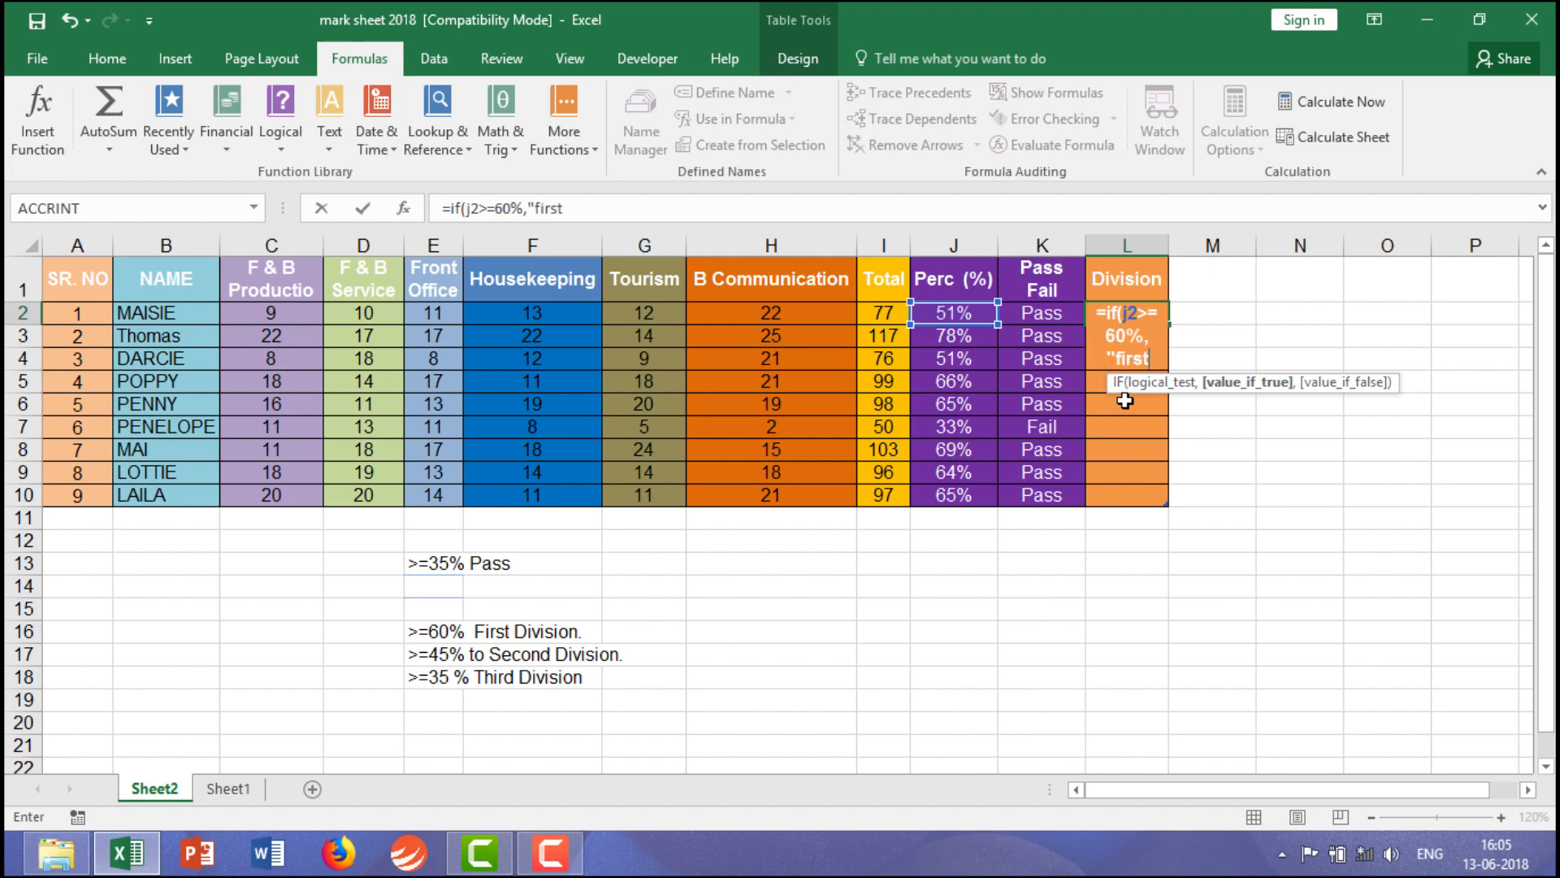
{"action": "type", "text": " Division"}
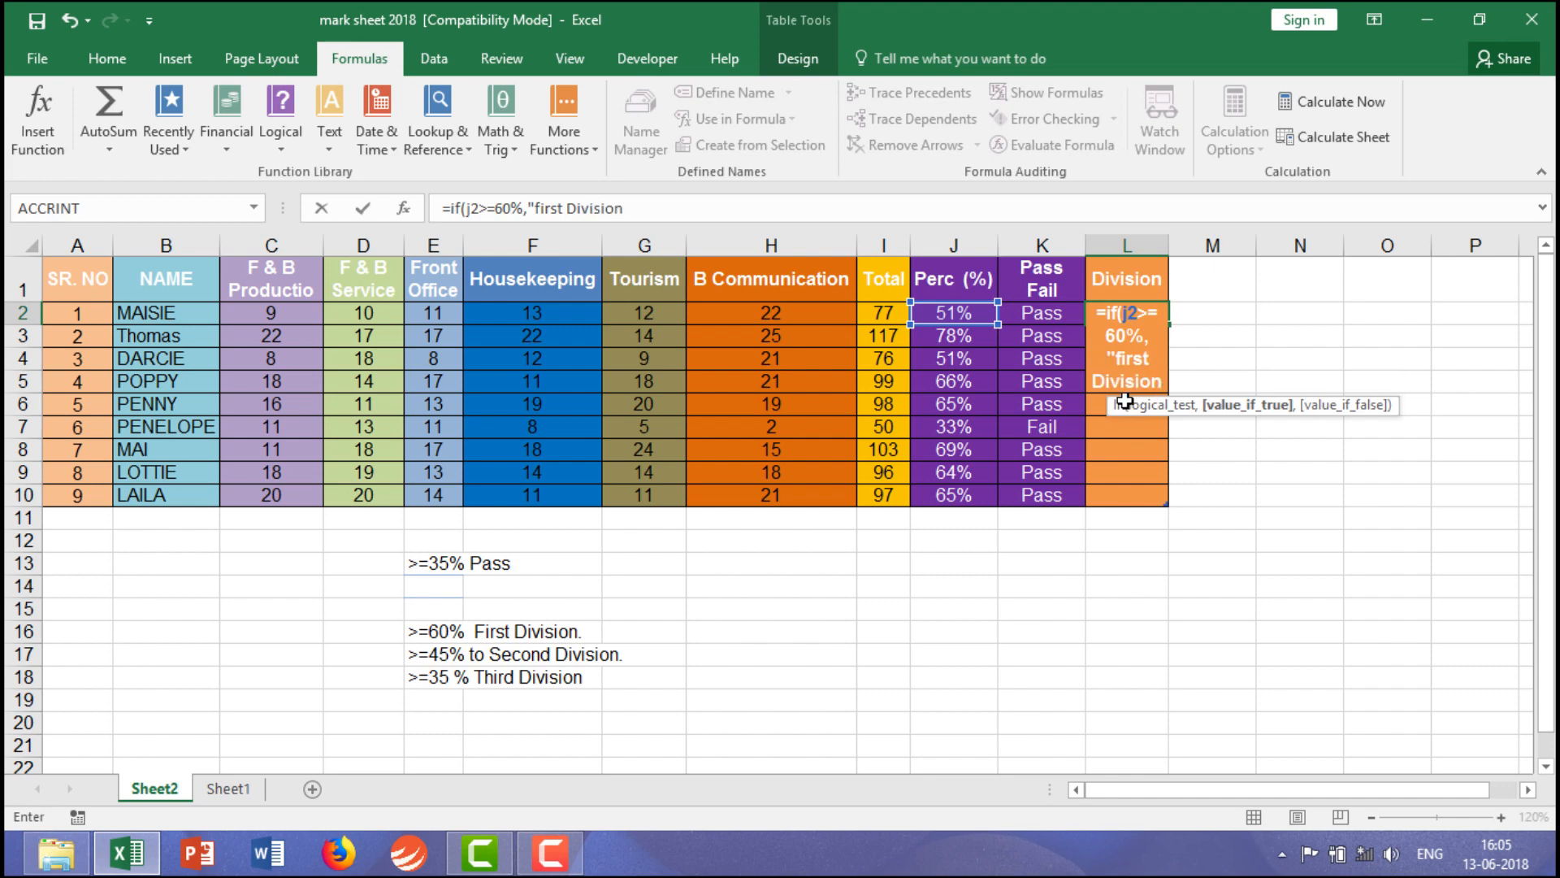
{"action": "type", "text": "\","}
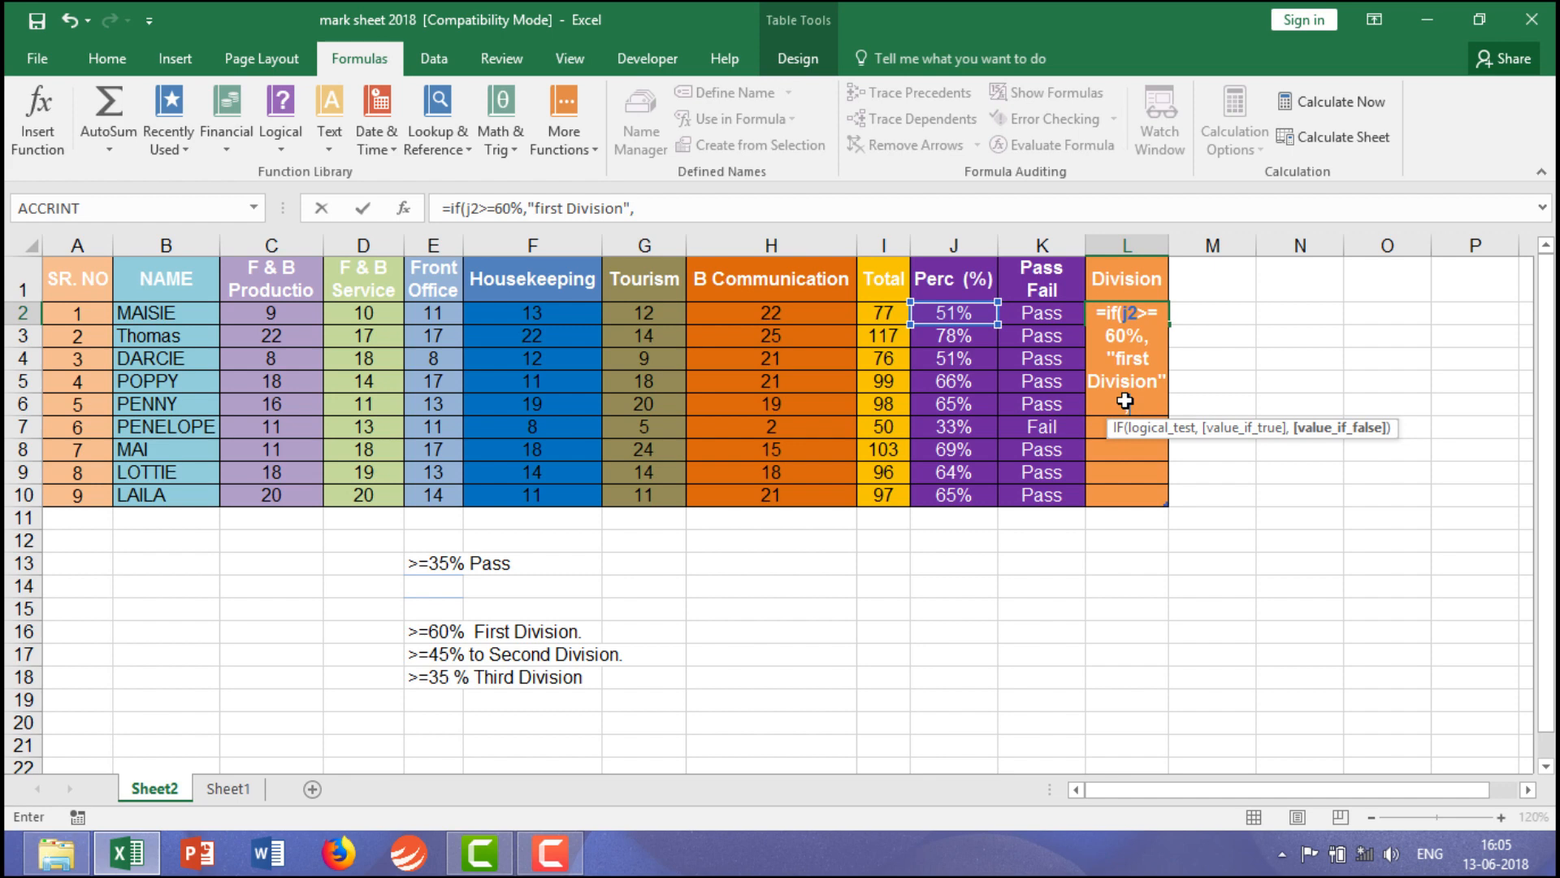
Add a nested IF to the L2 formula that returns "Second Division" when j2>=45%
{"action": "type", "text": "if"}
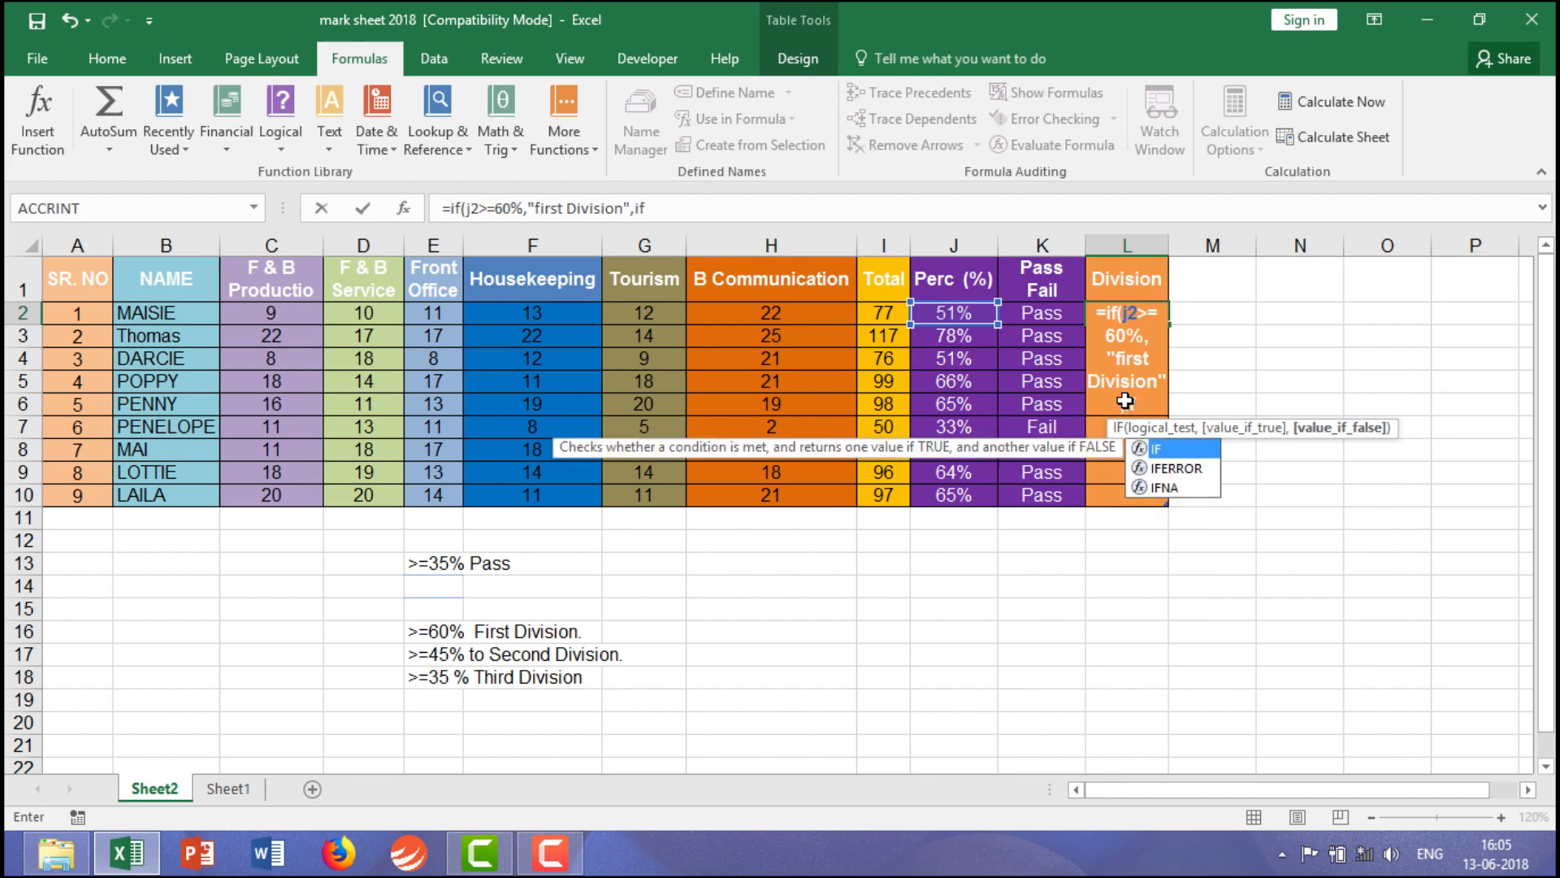
{"action": "type", "text": "("}
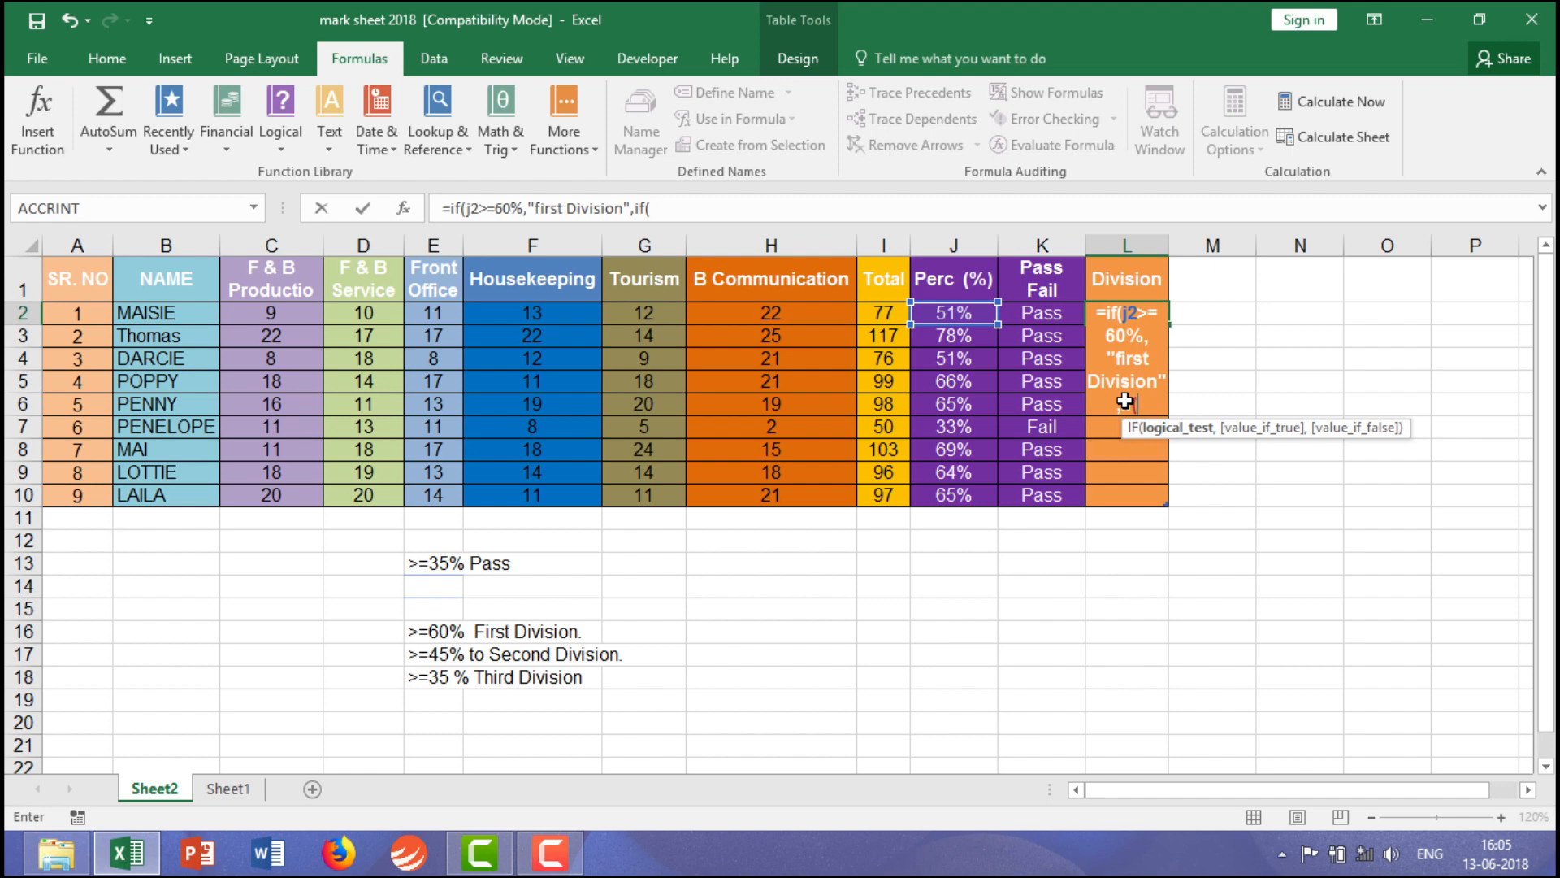
{"action": "type", "text": "j2>"}
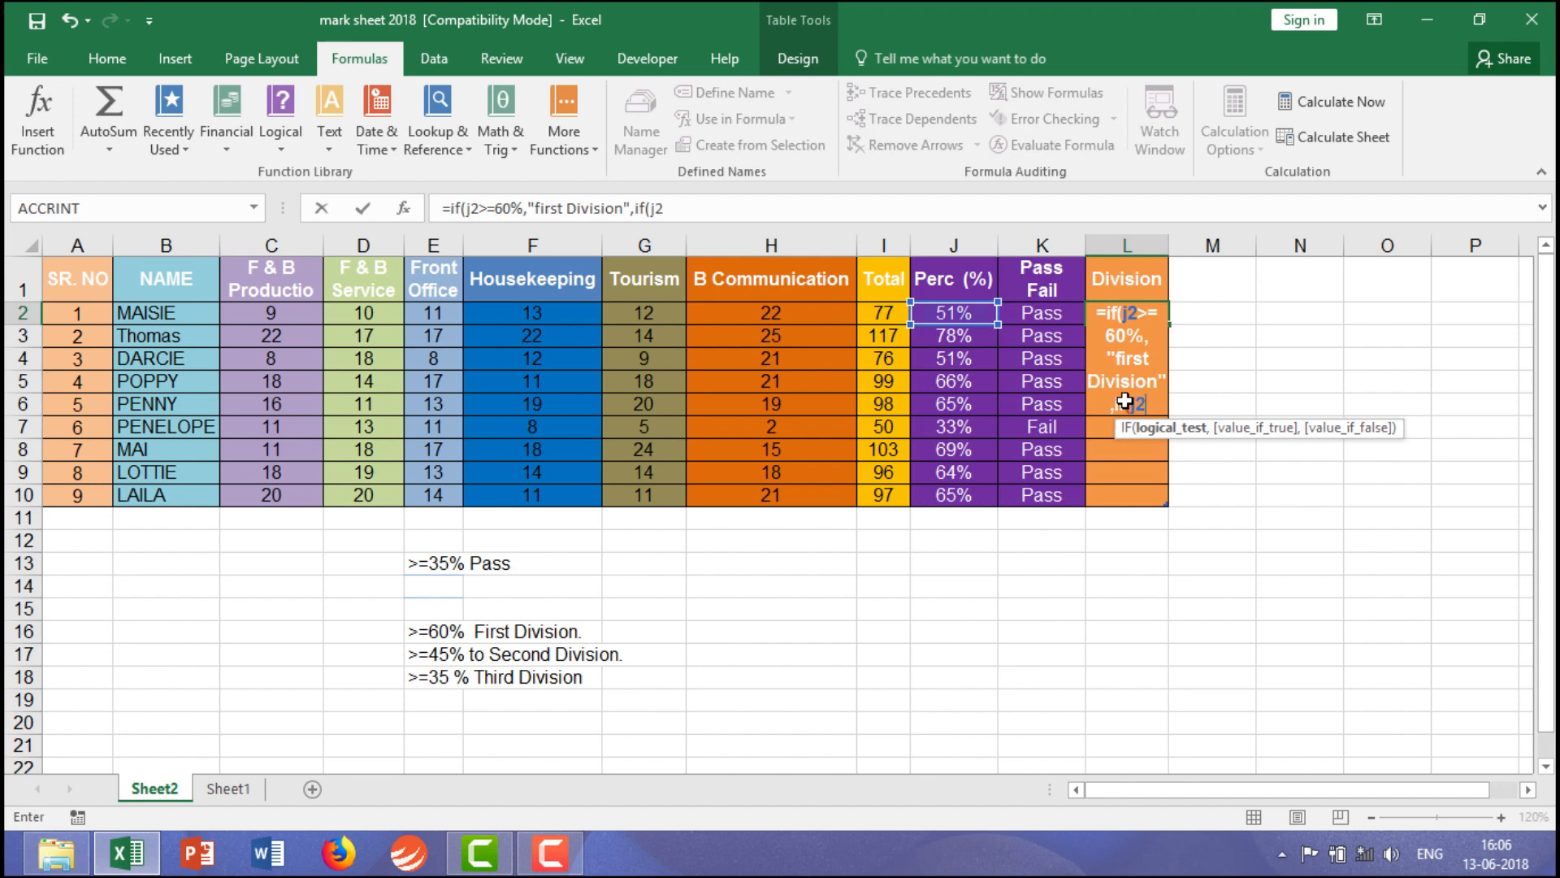
{"action": "type", "text": "="}
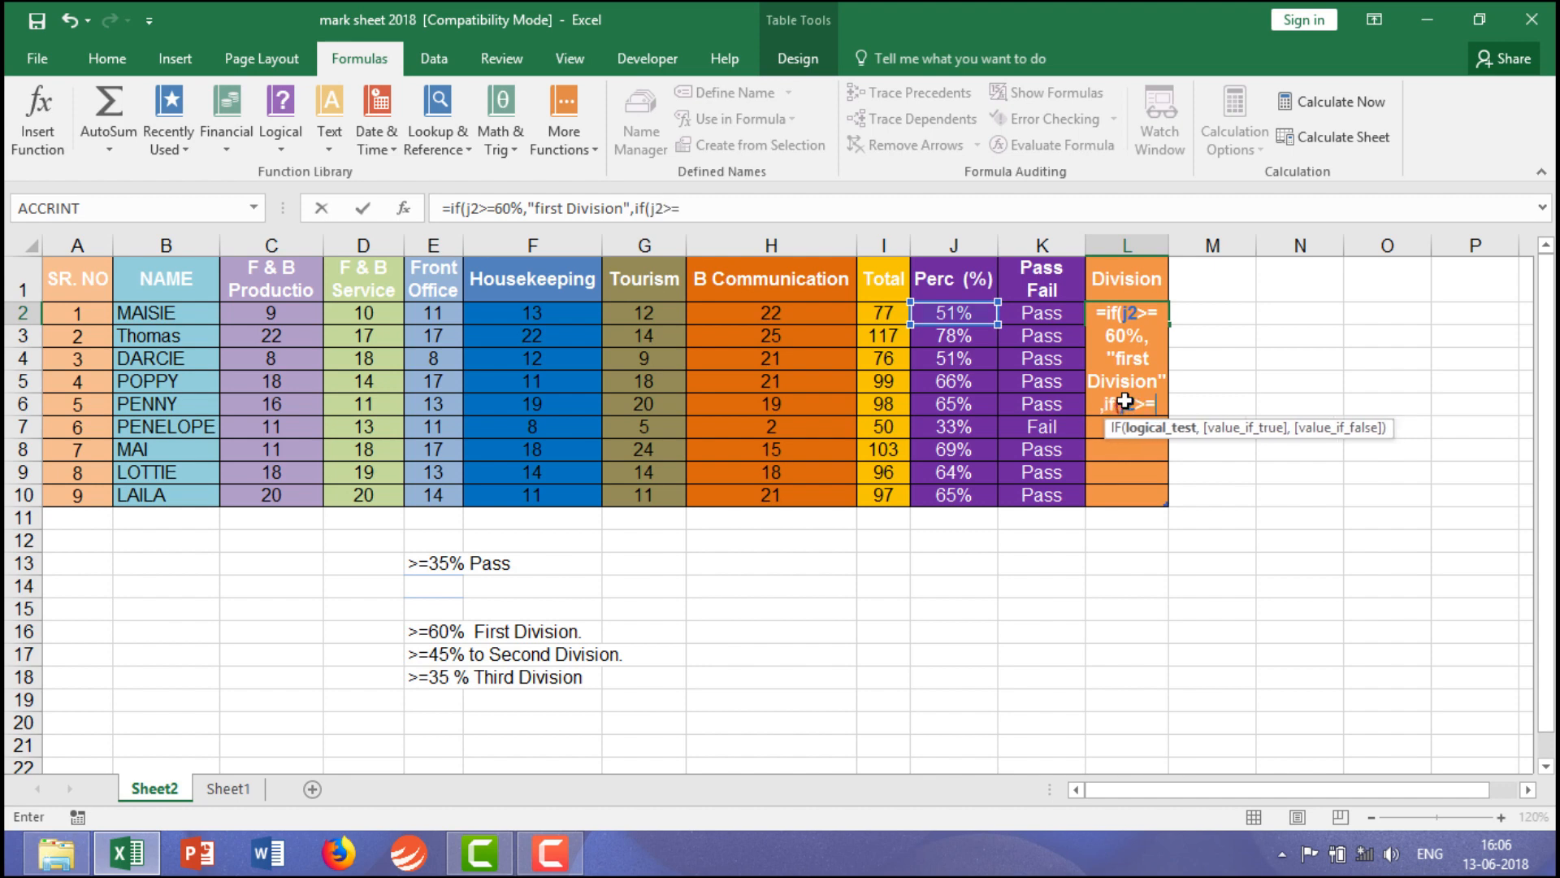
{"action": "type", "text": "45"}
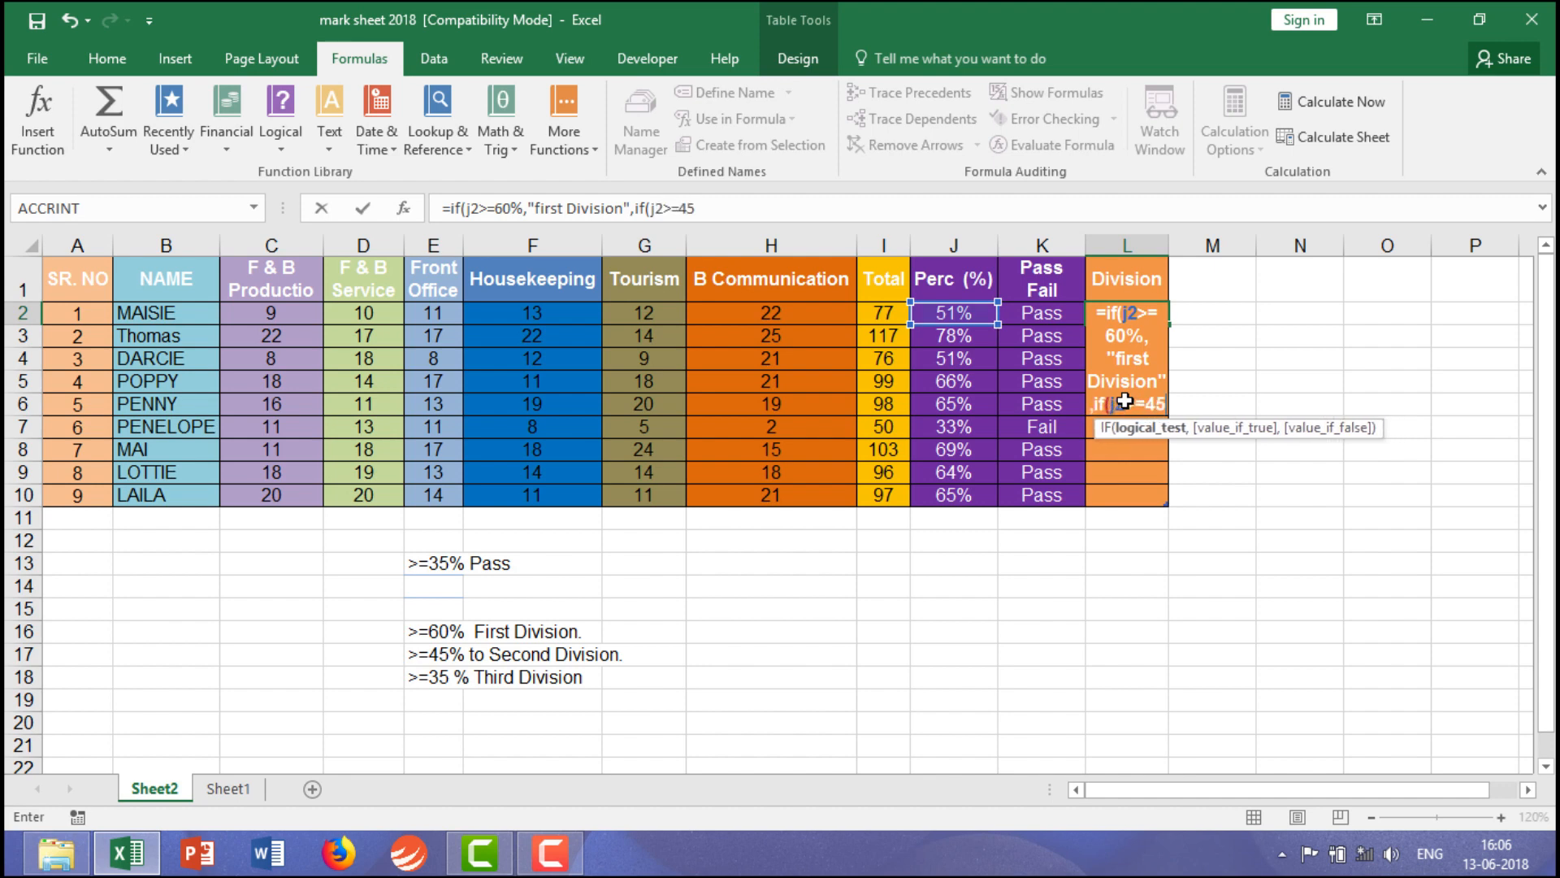
{"action": "type", "text": "%"}
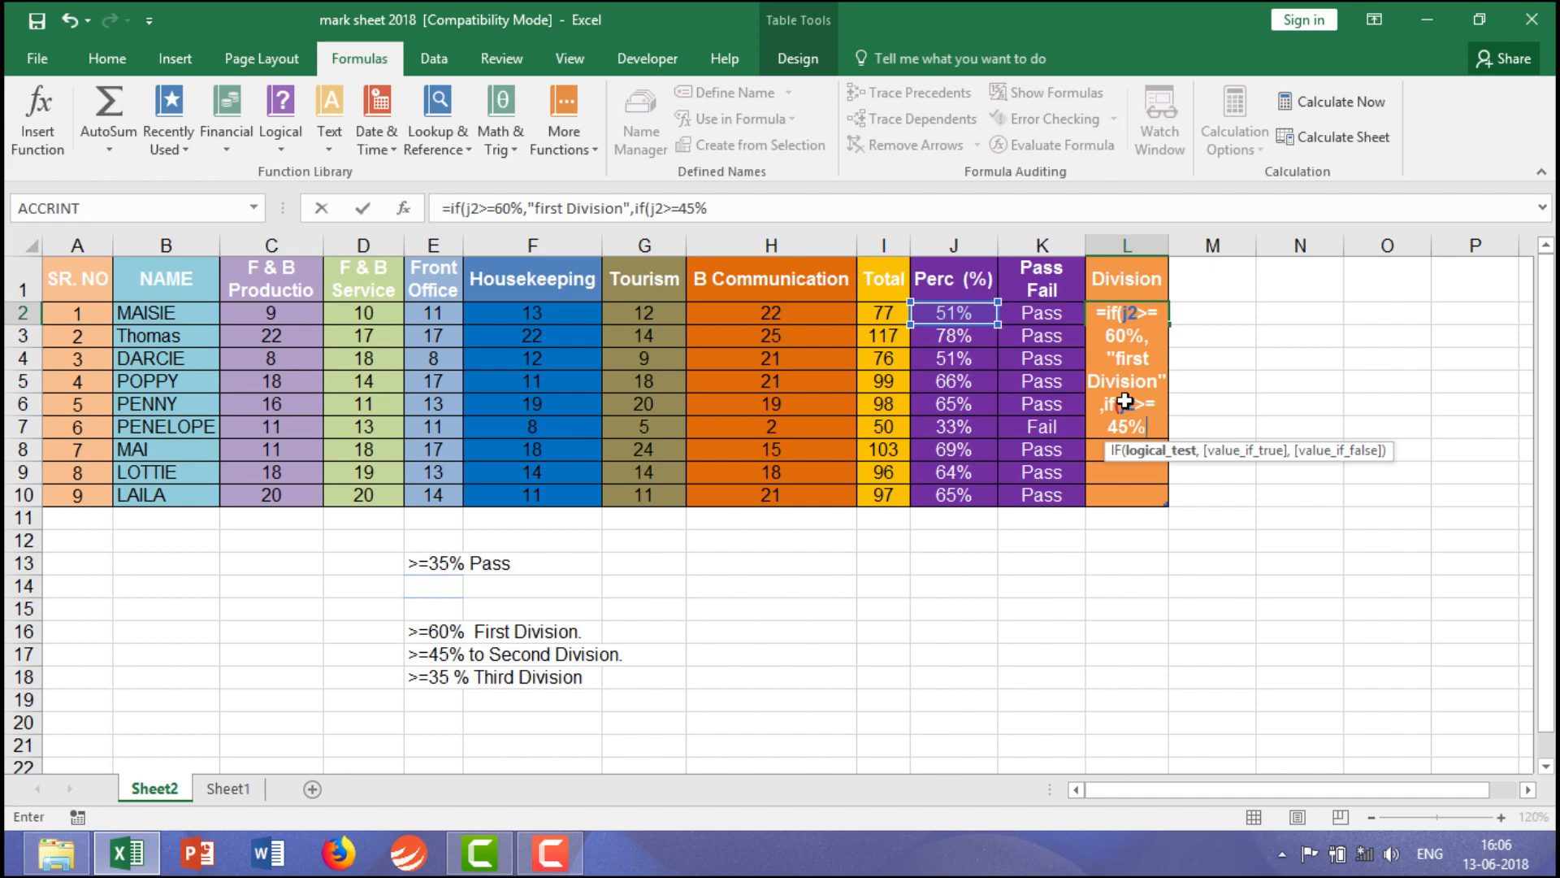
{"action": "type", "text": ","}
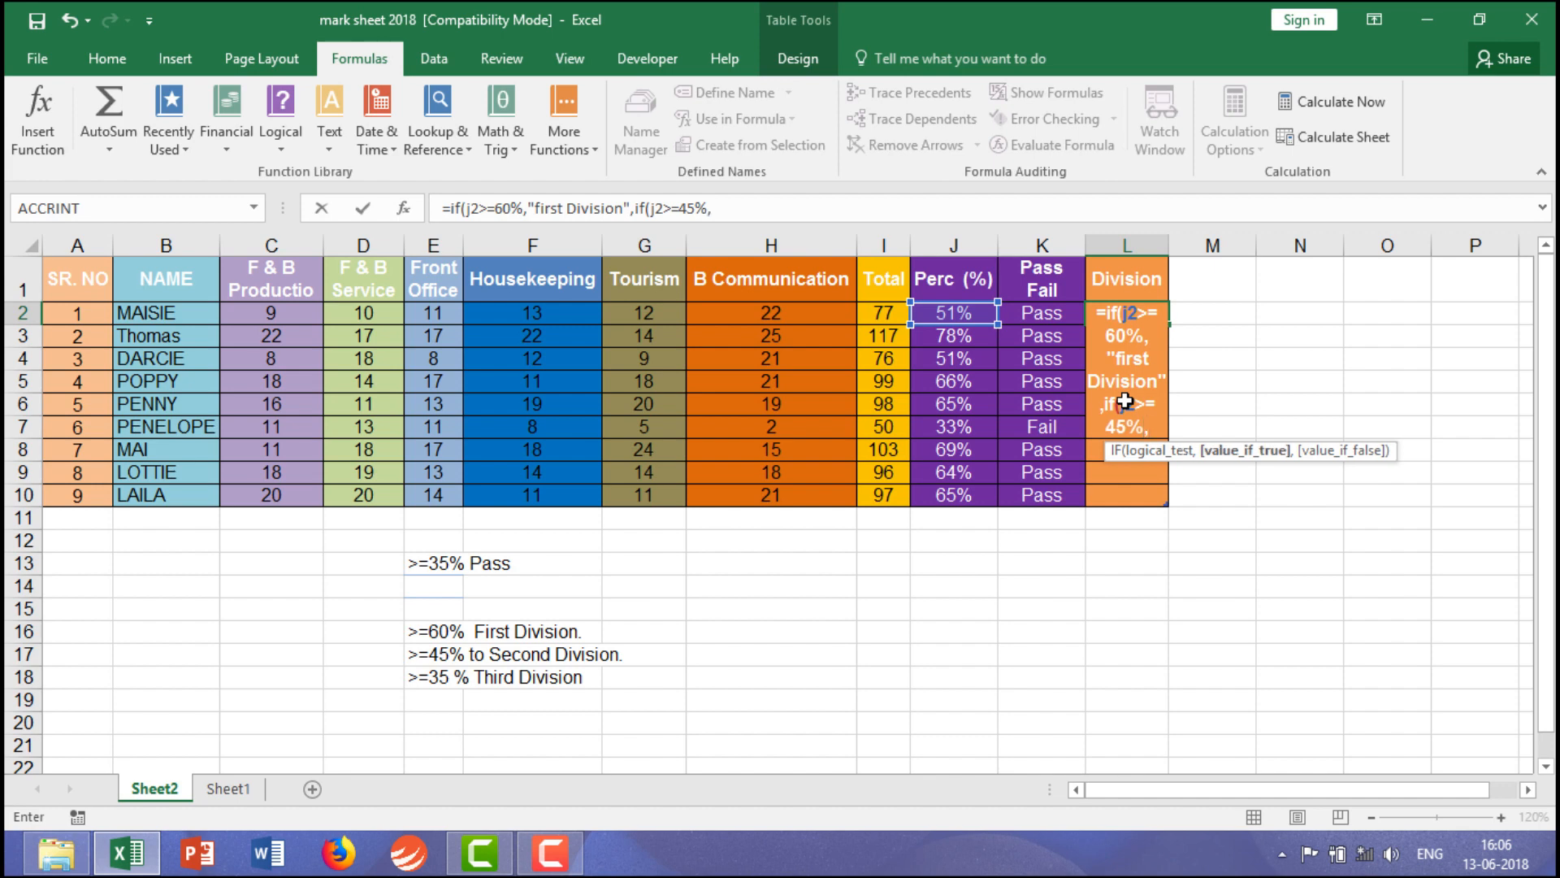
{"action": "type", "text": "\"Seco"}
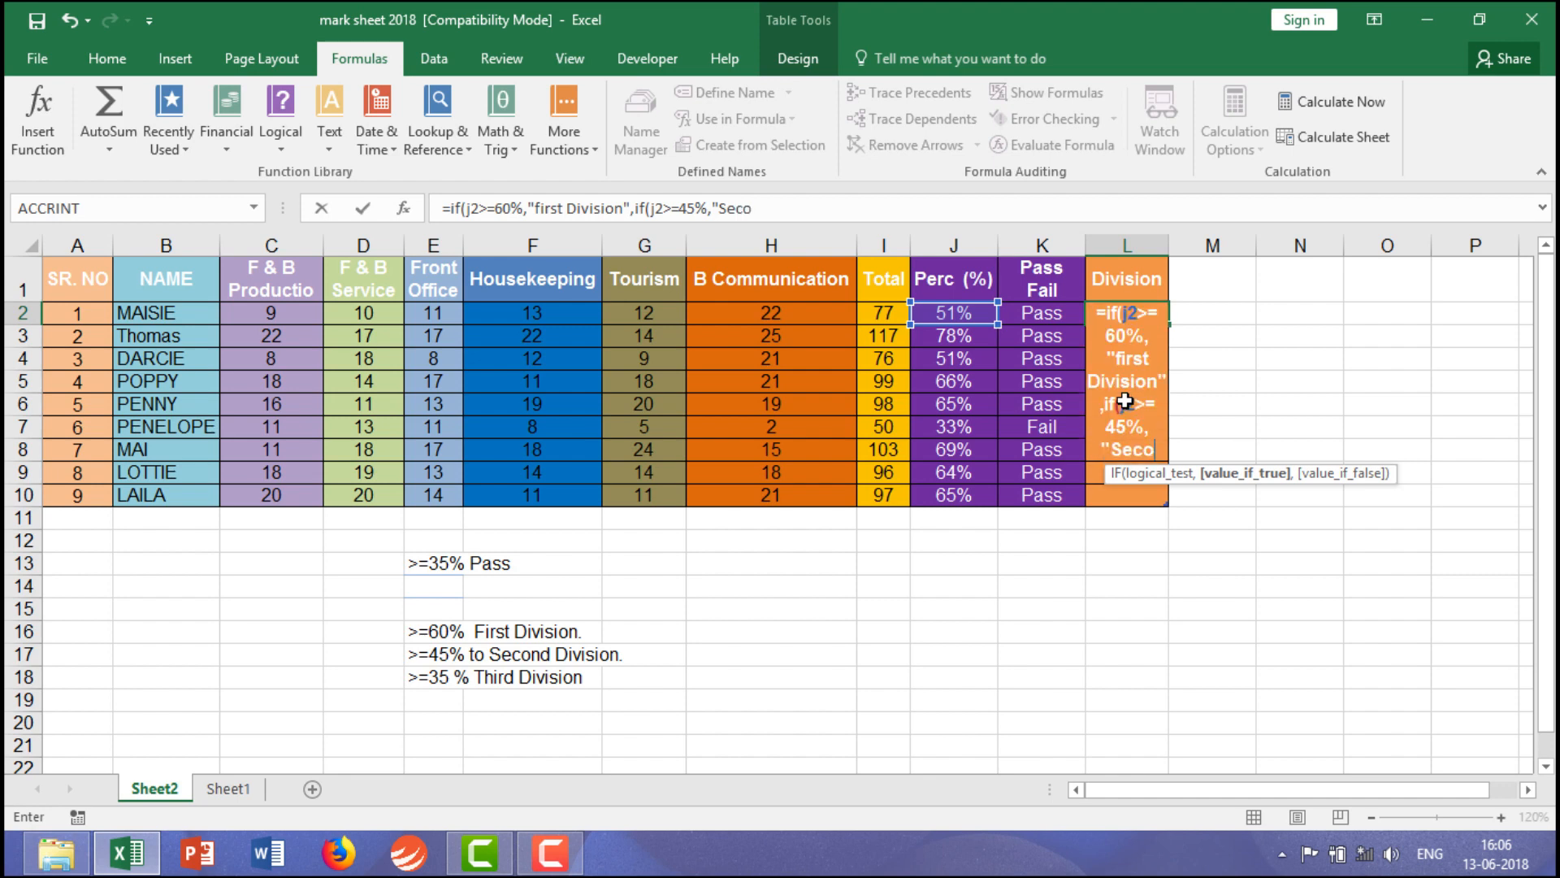
{"action": "type", "text": "nd Di"}
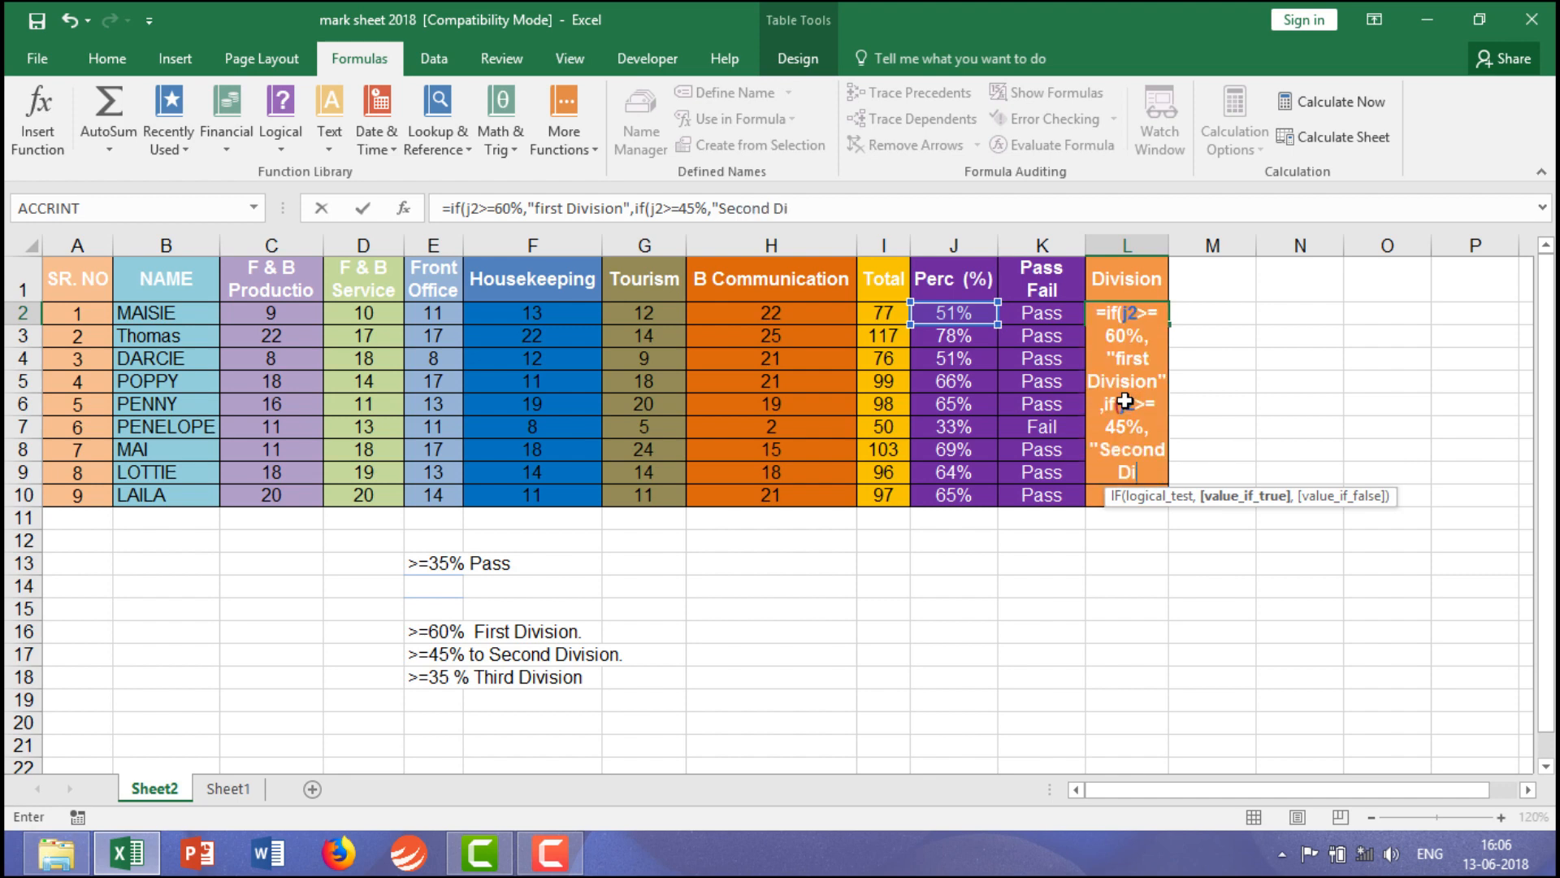
{"action": "type", "text": "vision\","}
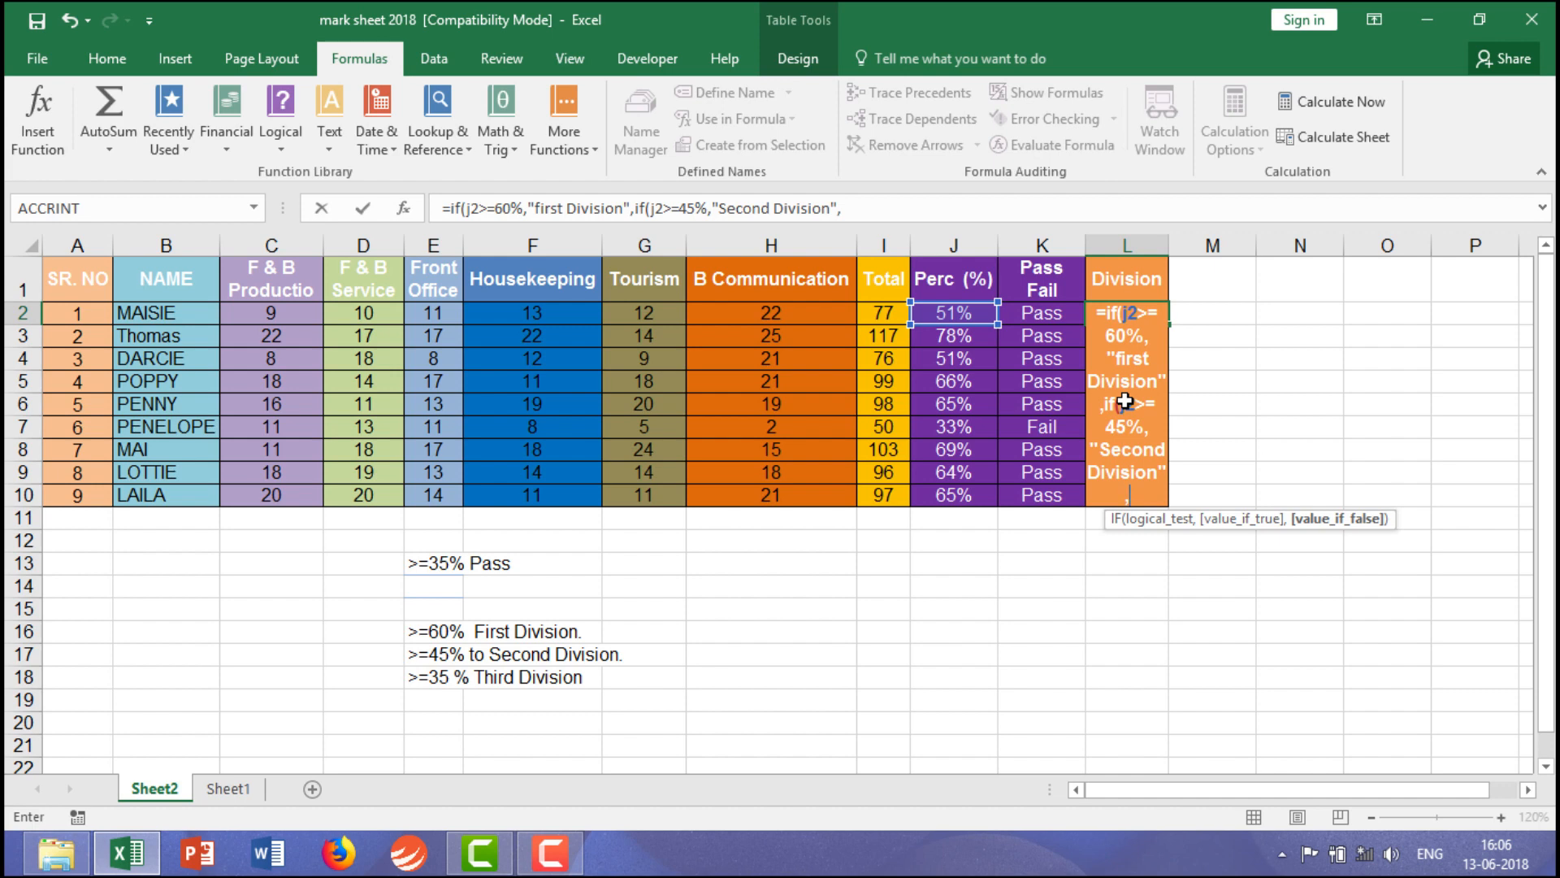
Nest a further IF in the L2 formula that returns "Third Division" when j2>=35%
{"action": "type", "text": "if"}
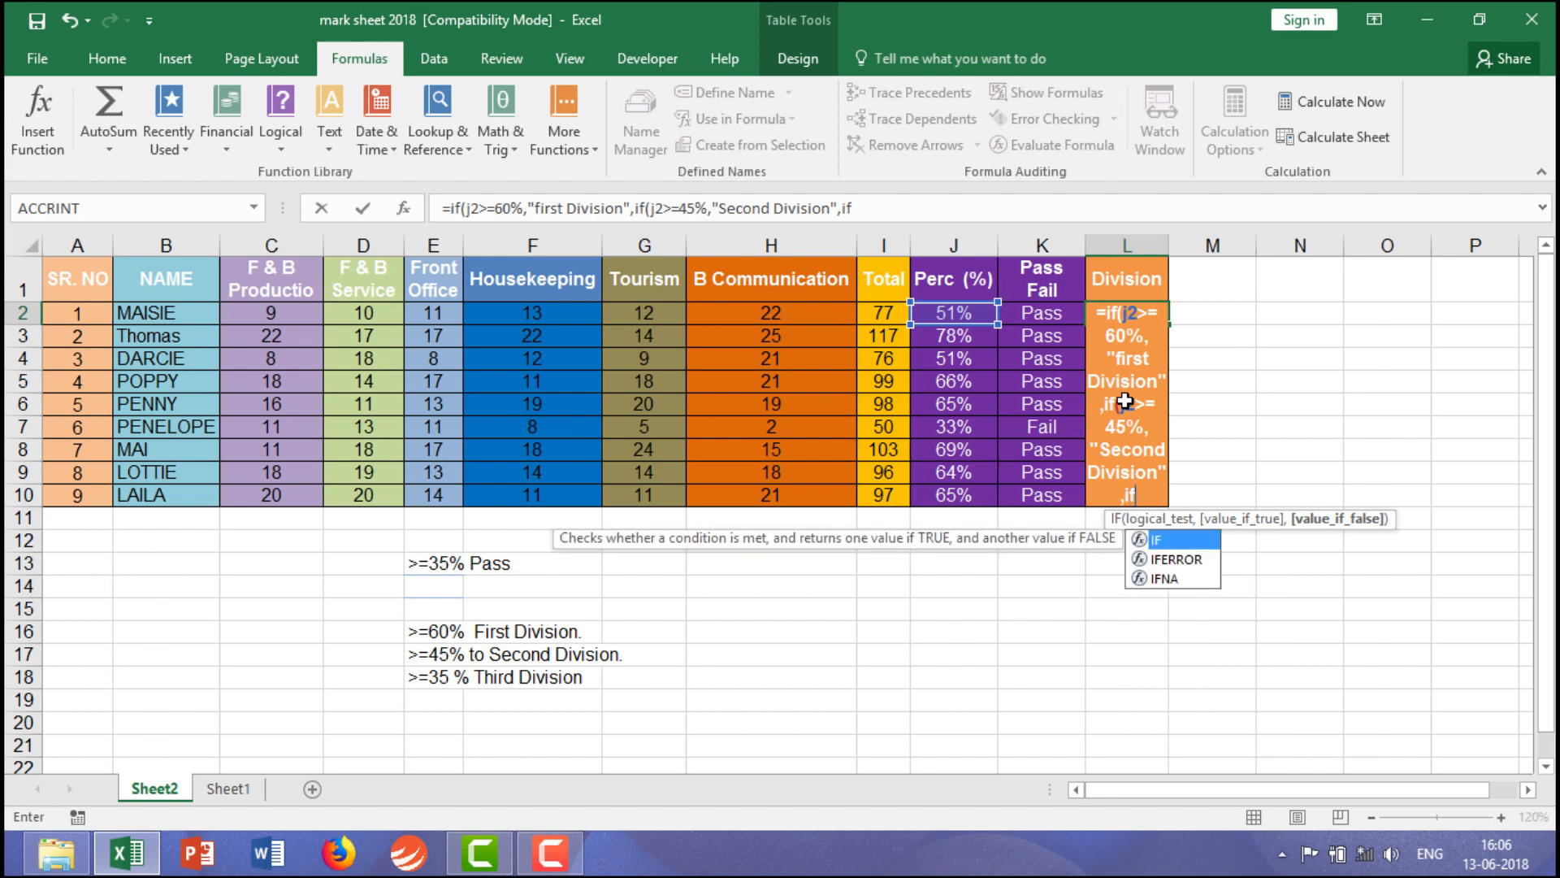
{"action": "type", "text": "("}
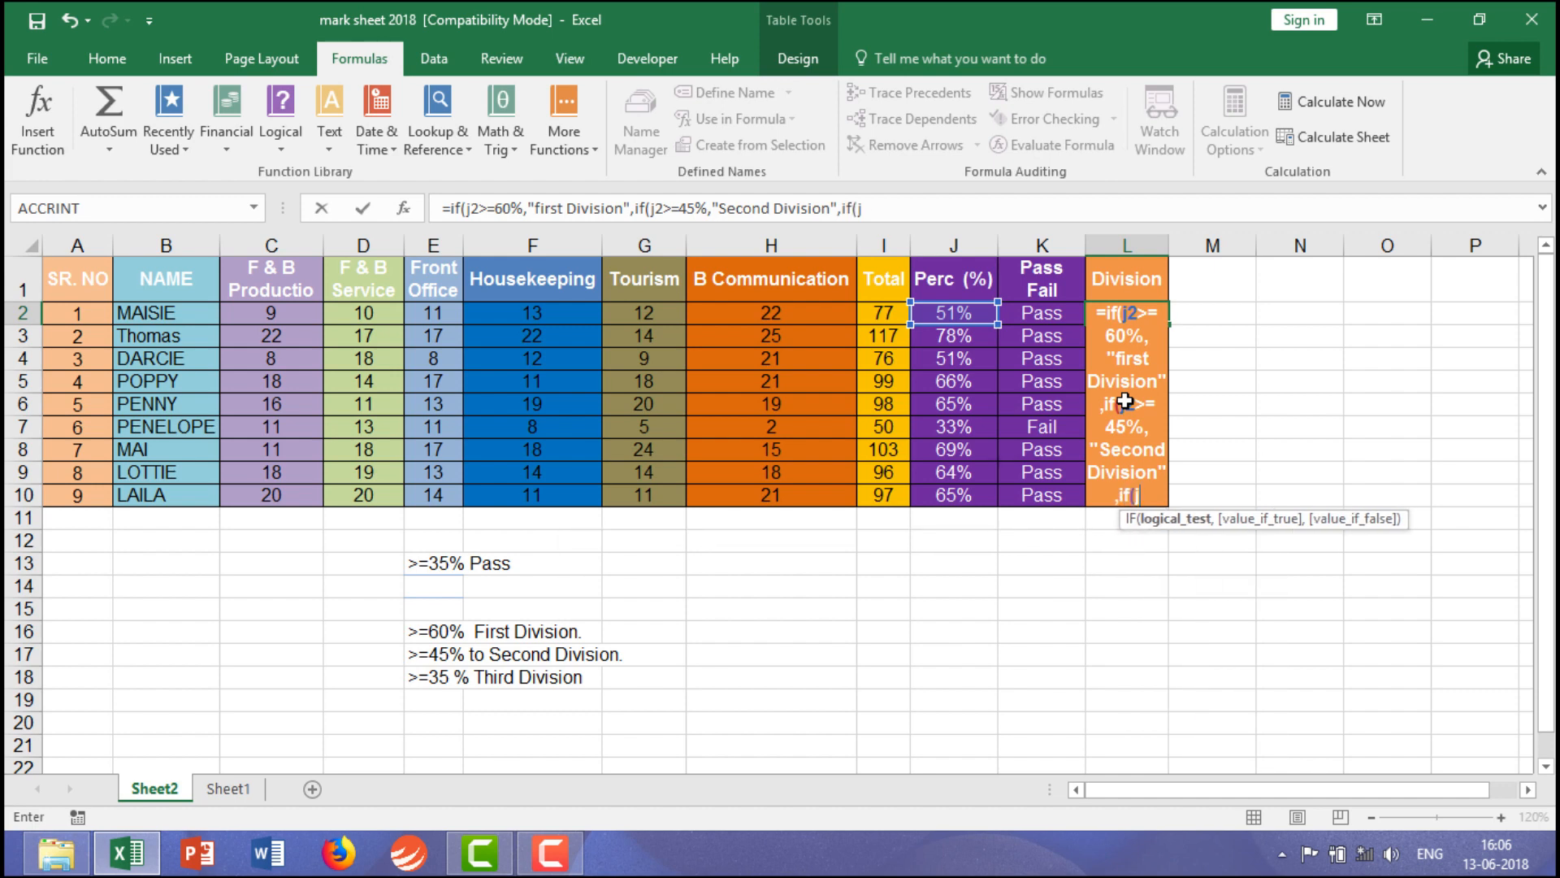
{"action": "type", "text": "j2"}
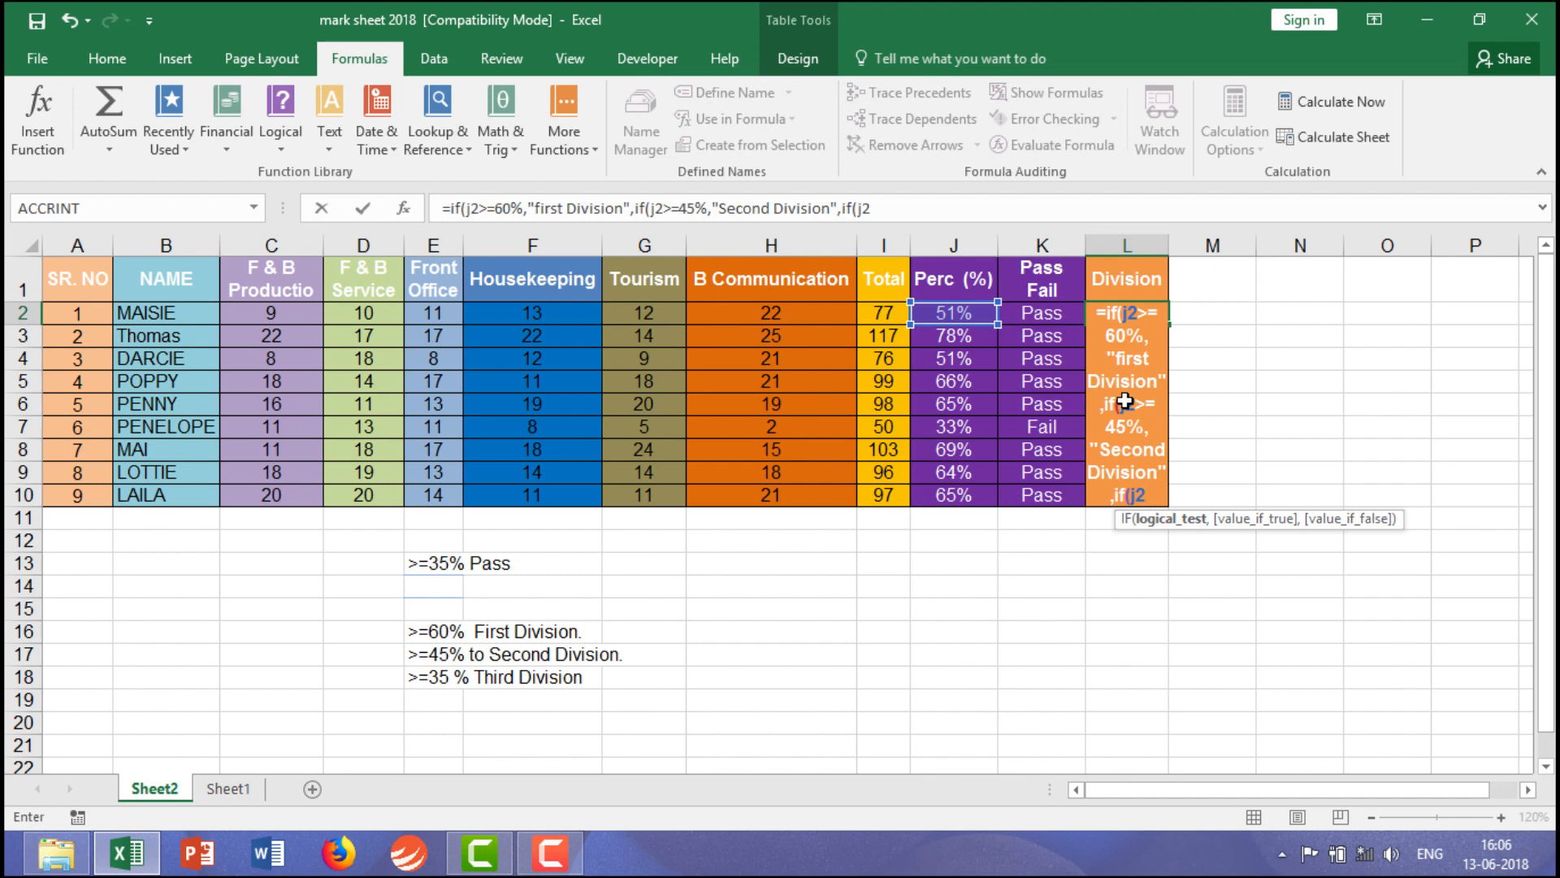
{"action": "type", "text": ">="}
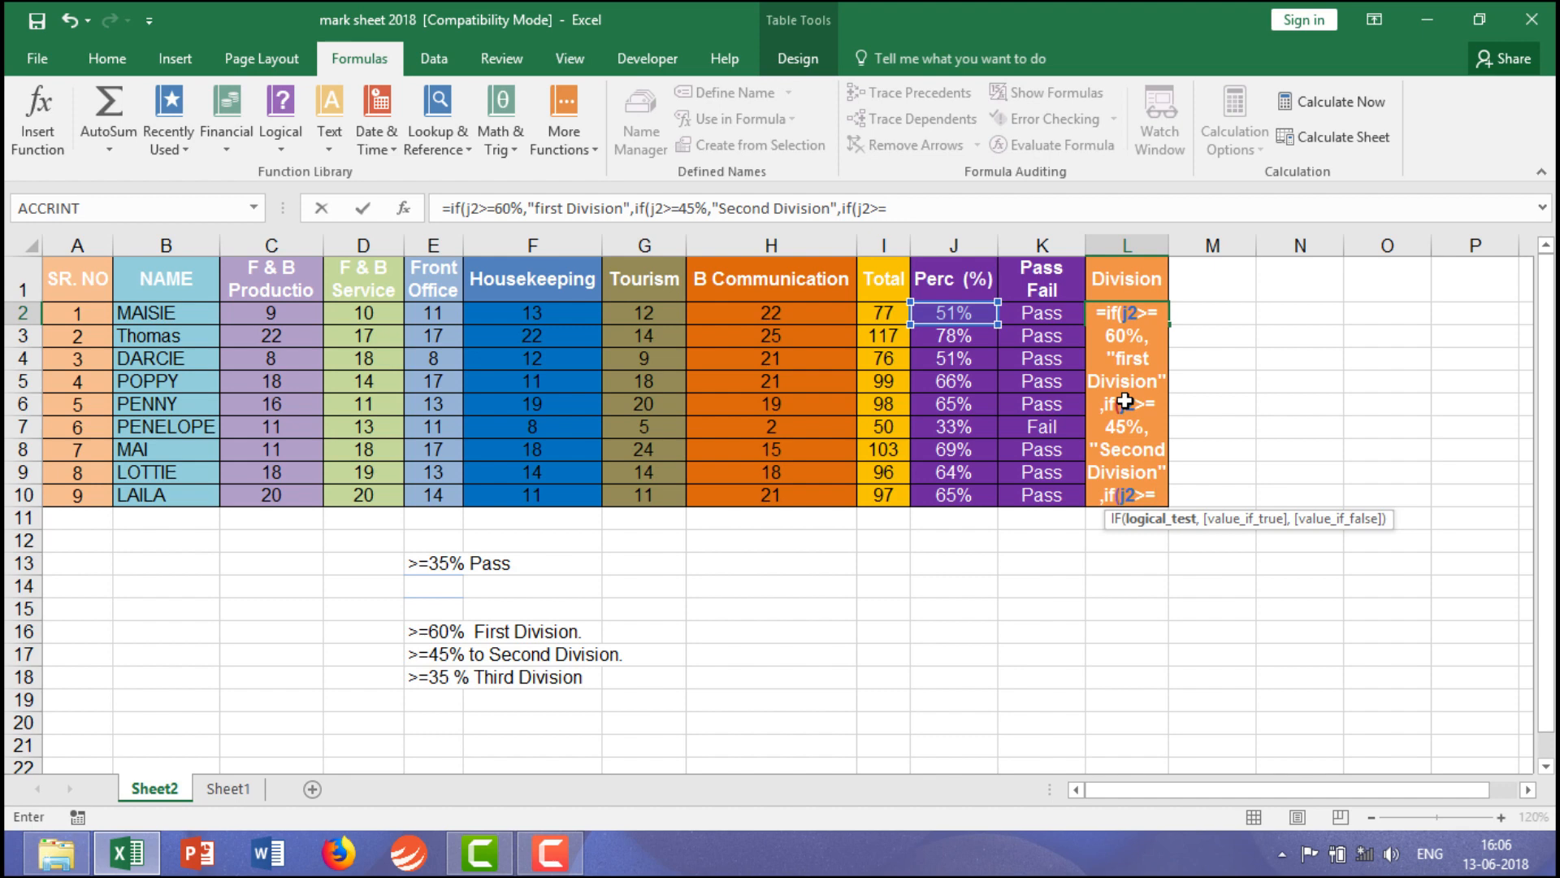
{"action": "type", "text": "35%"}
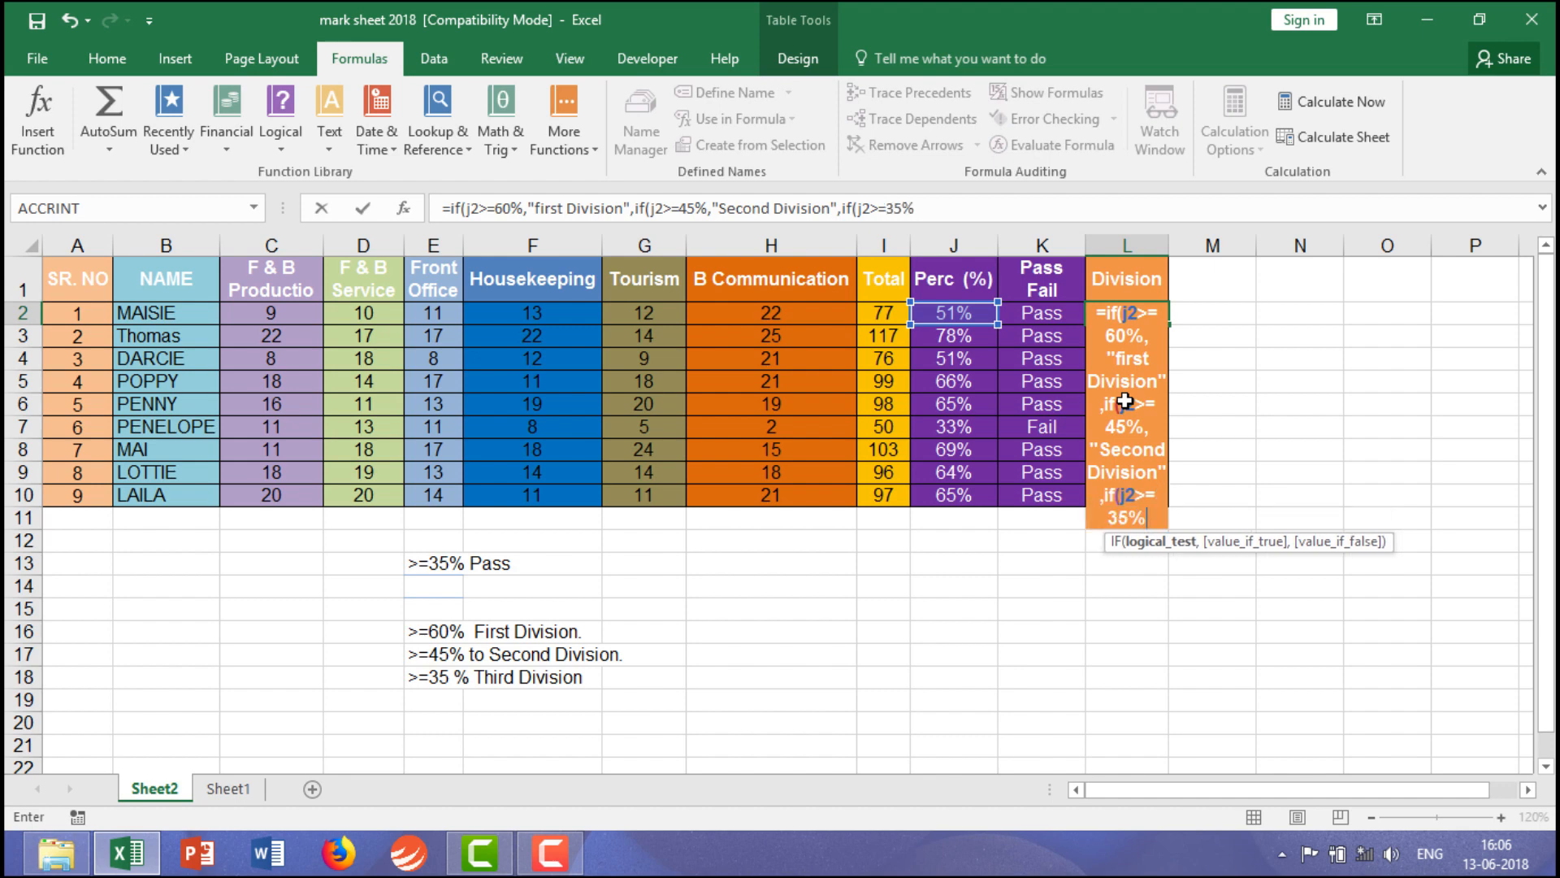
{"action": "type", "text": ","}
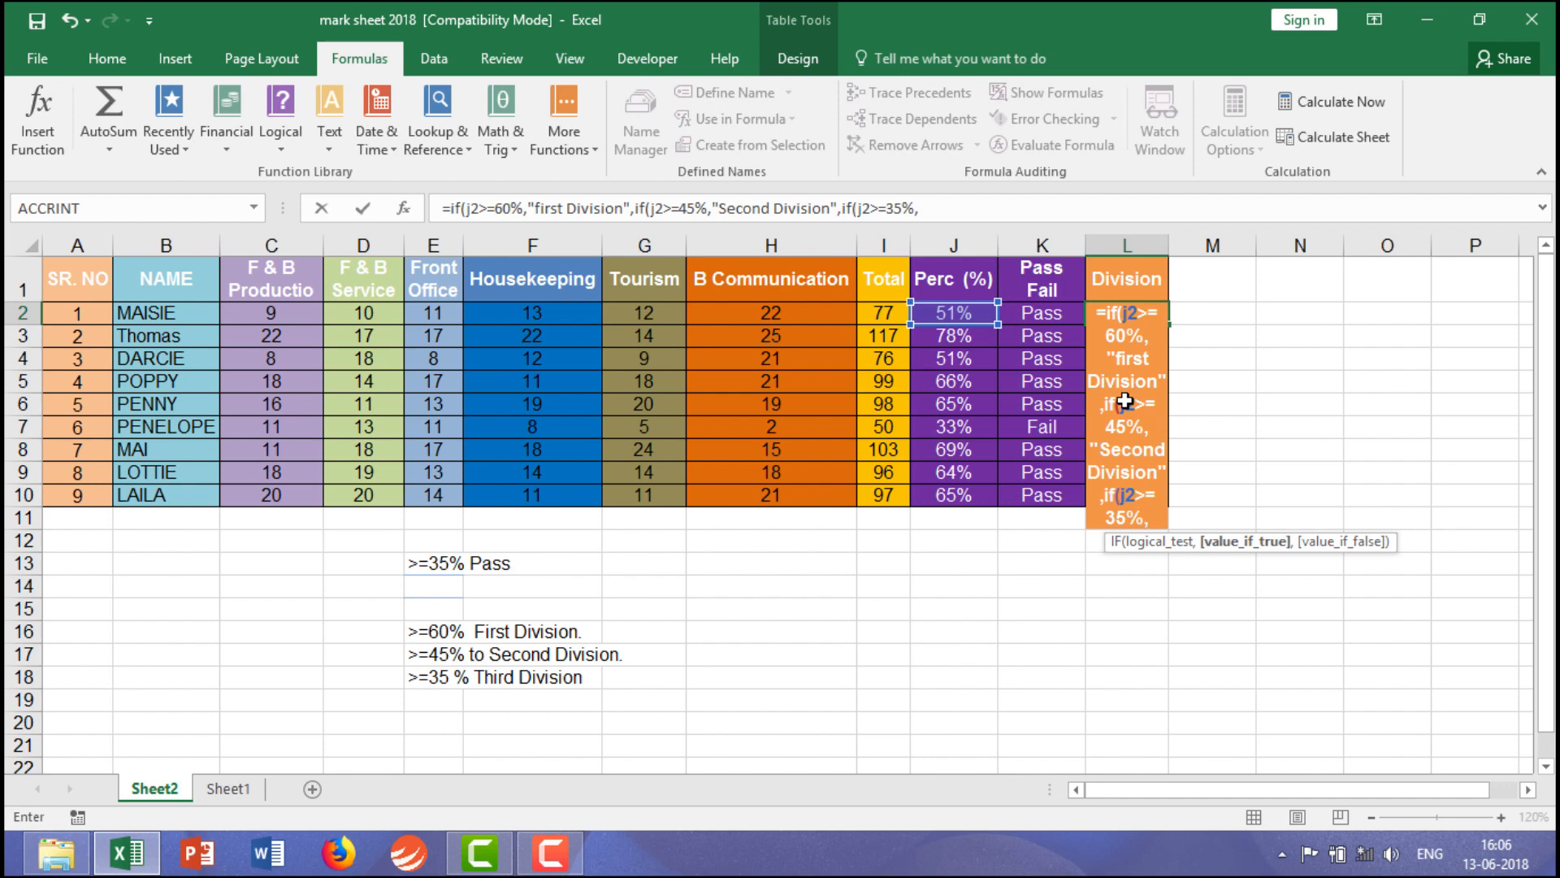
{"action": "type", "text": "\""}
{"action": "type", "text": "Thi"}
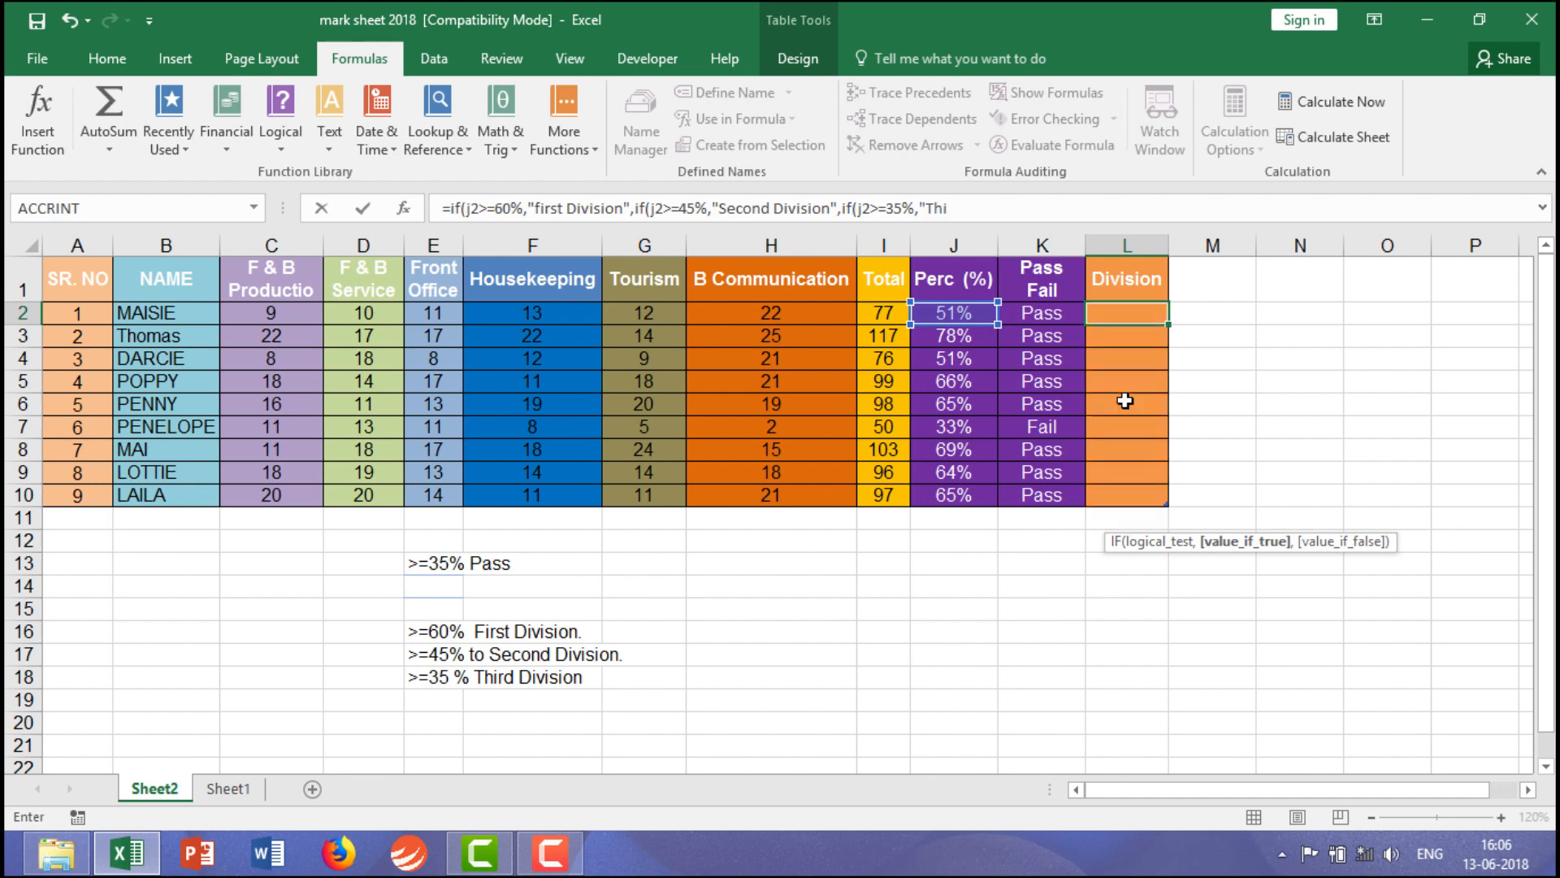
{"action": "type", "text": "rd D"}
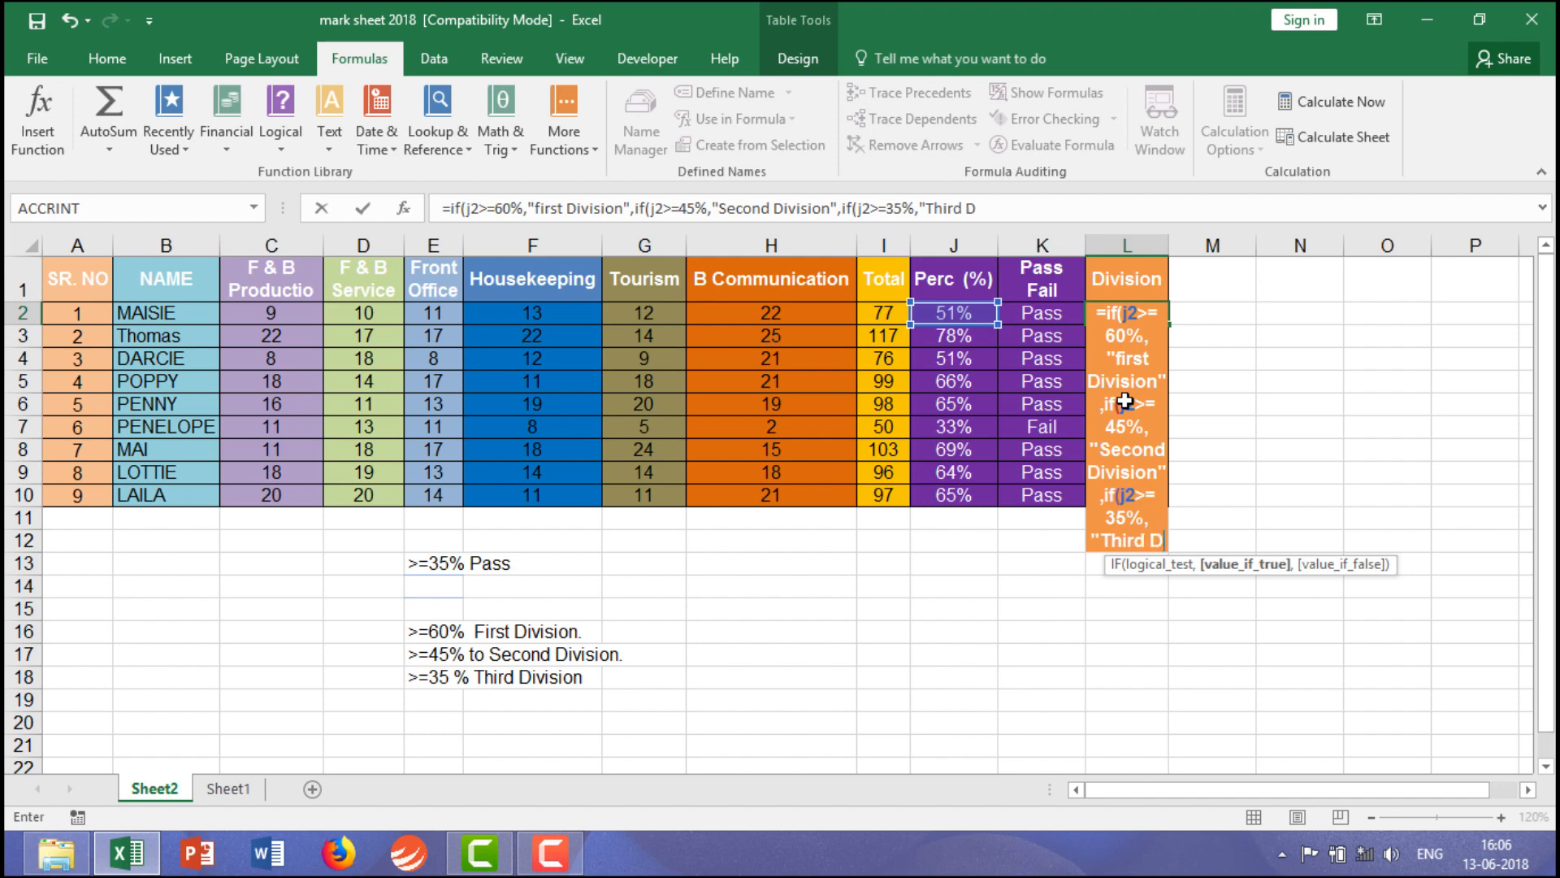
{"action": "type", "text": "ivision"}
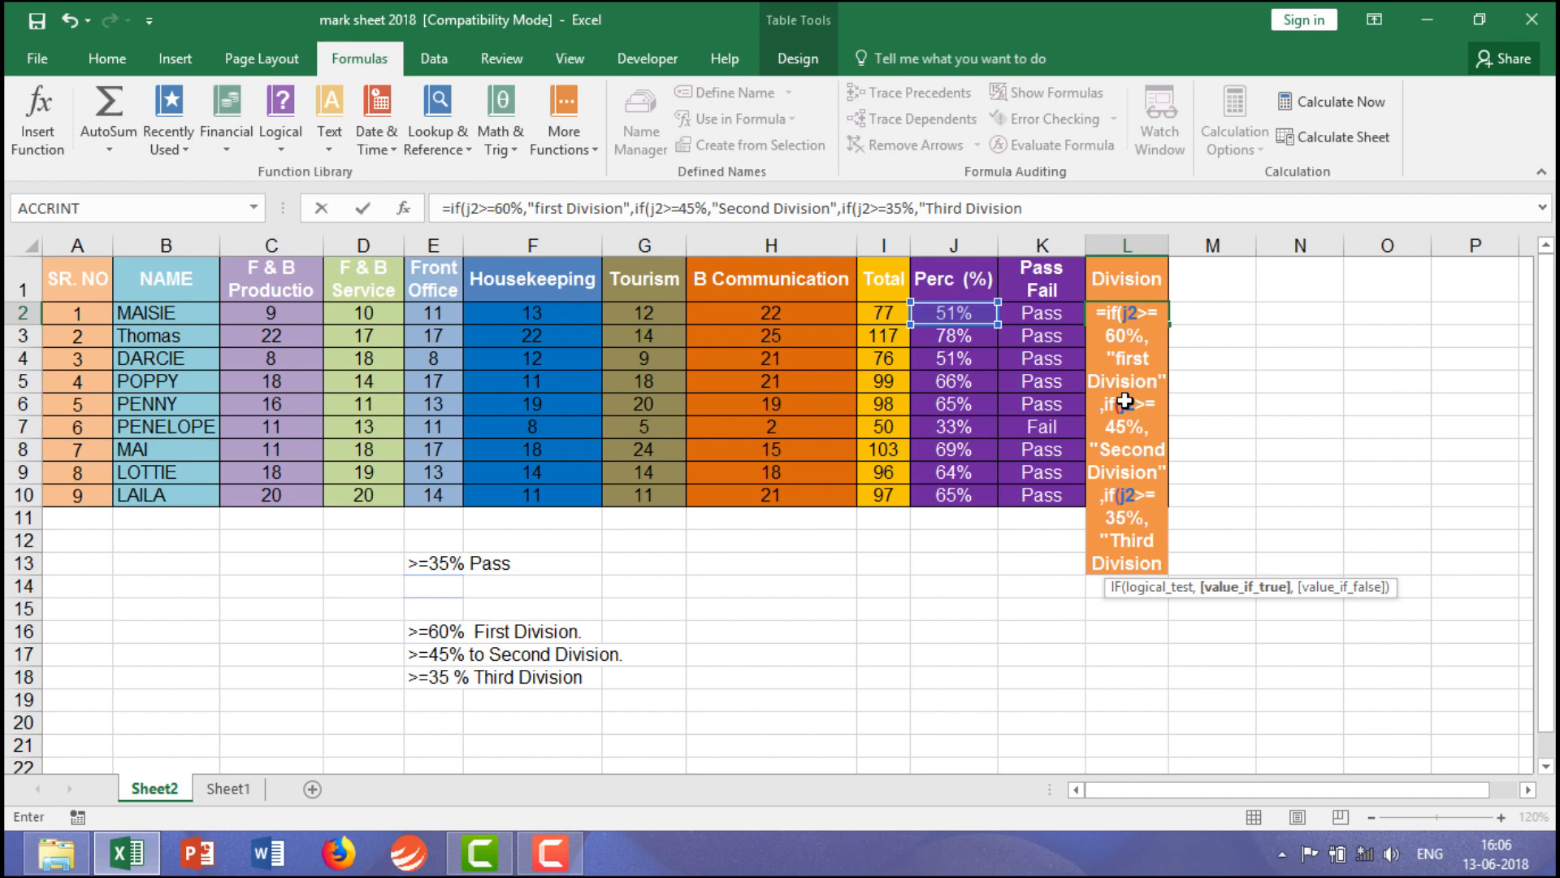
{"action": "type", "text": "\","}
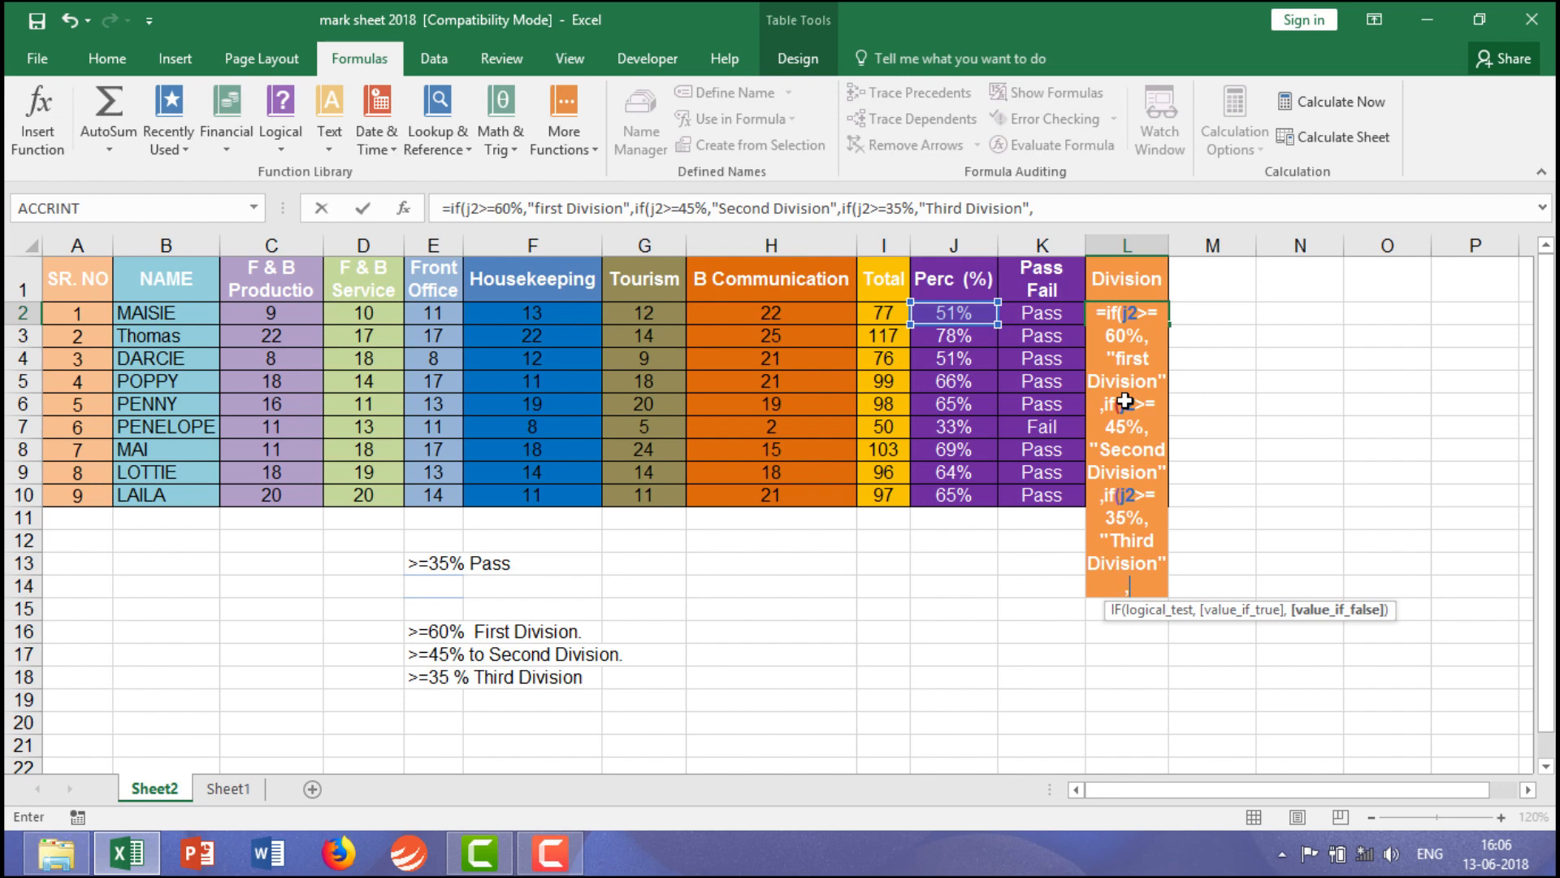
Finish the L2 formula with "Fail" as the last value and three closing parentheses, correct the quote after Fail, and enter it
{"action": "type", "text": "\"Fail'"}
{"action": "type", "text": ")))"}
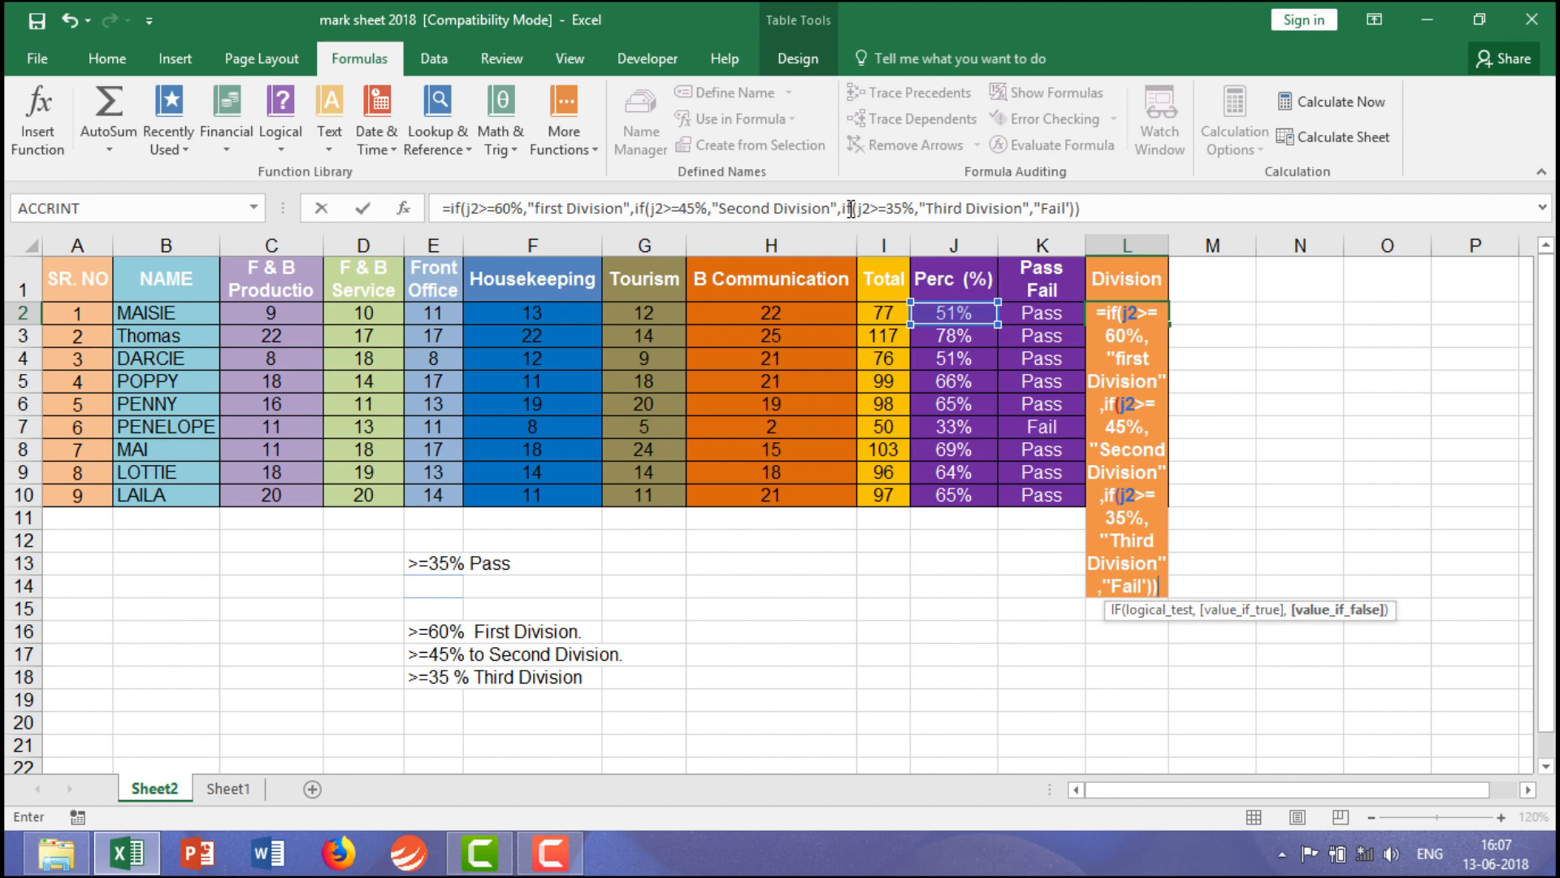
{"action": "key", "text": "Return"}
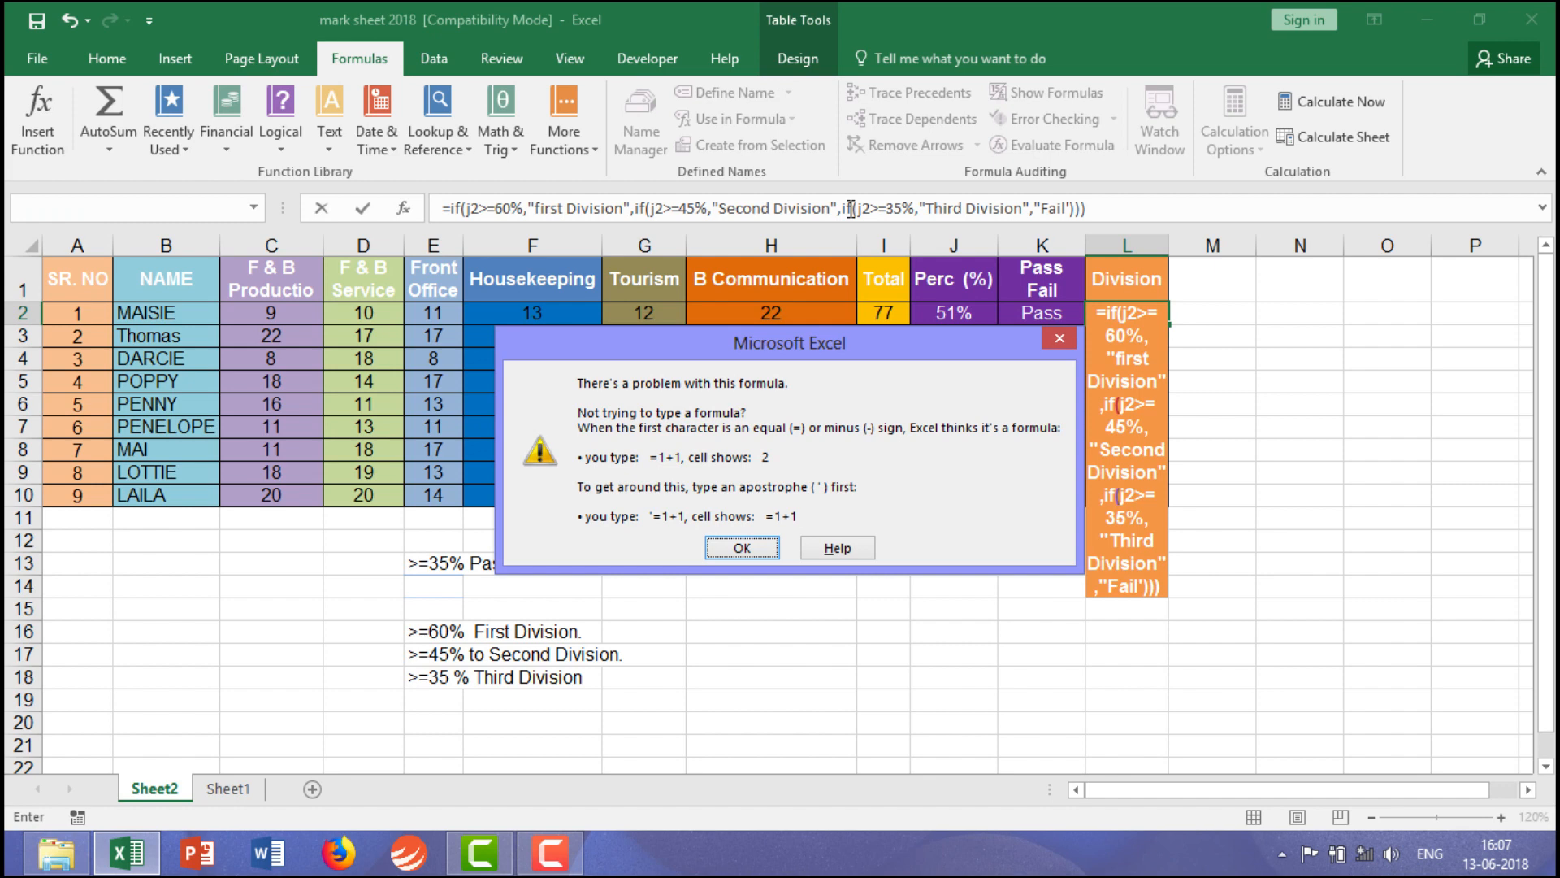
{"action": "left_click", "coordinate": [753, 549]}
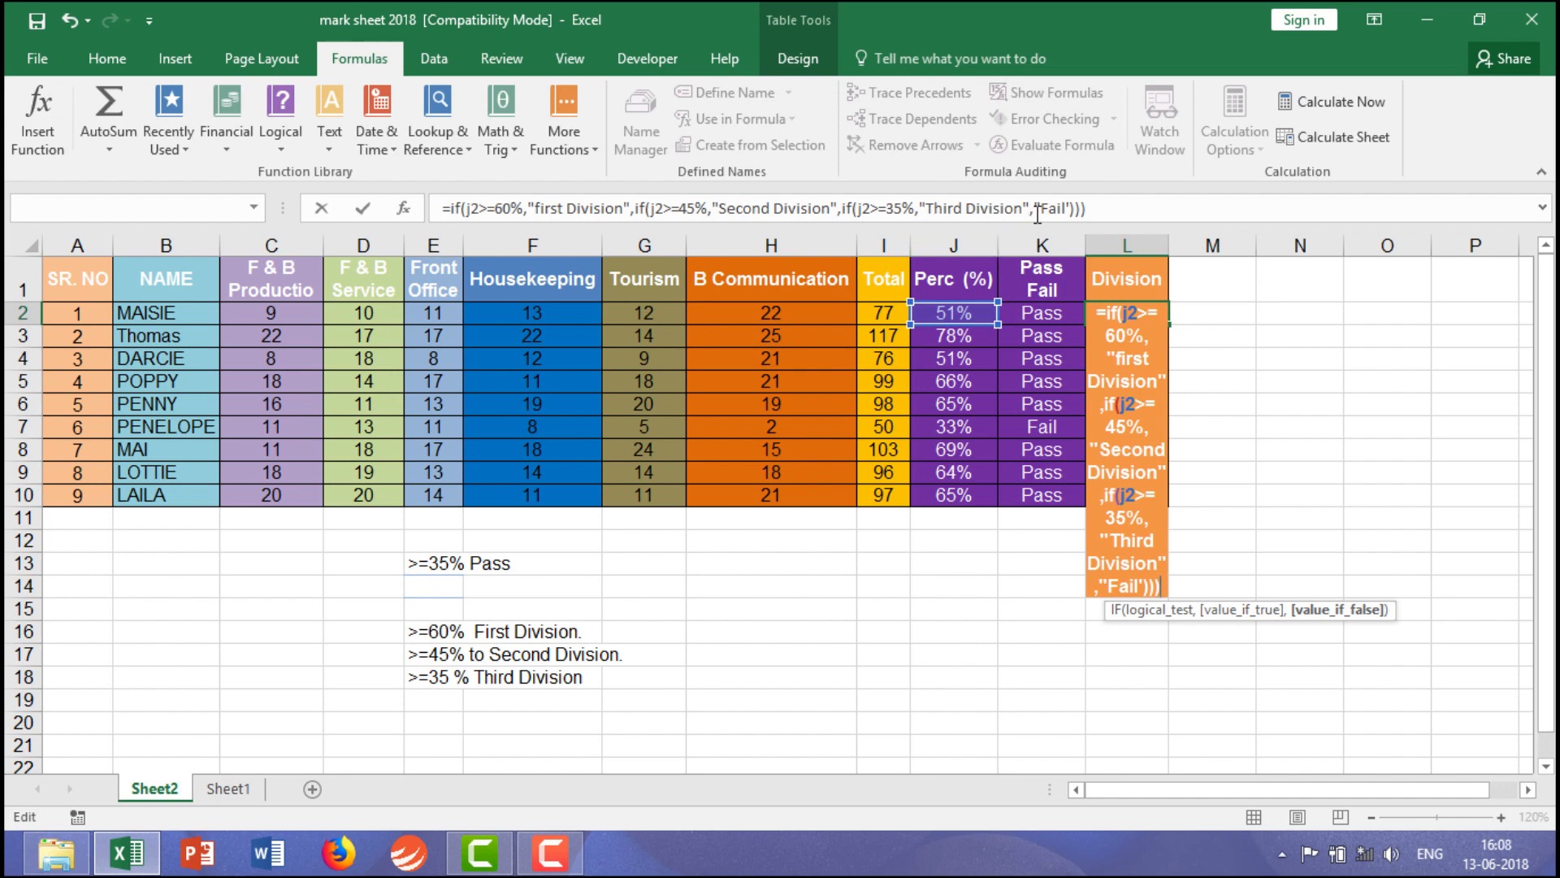
{"action": "left_click", "coordinate": [1071, 210]}
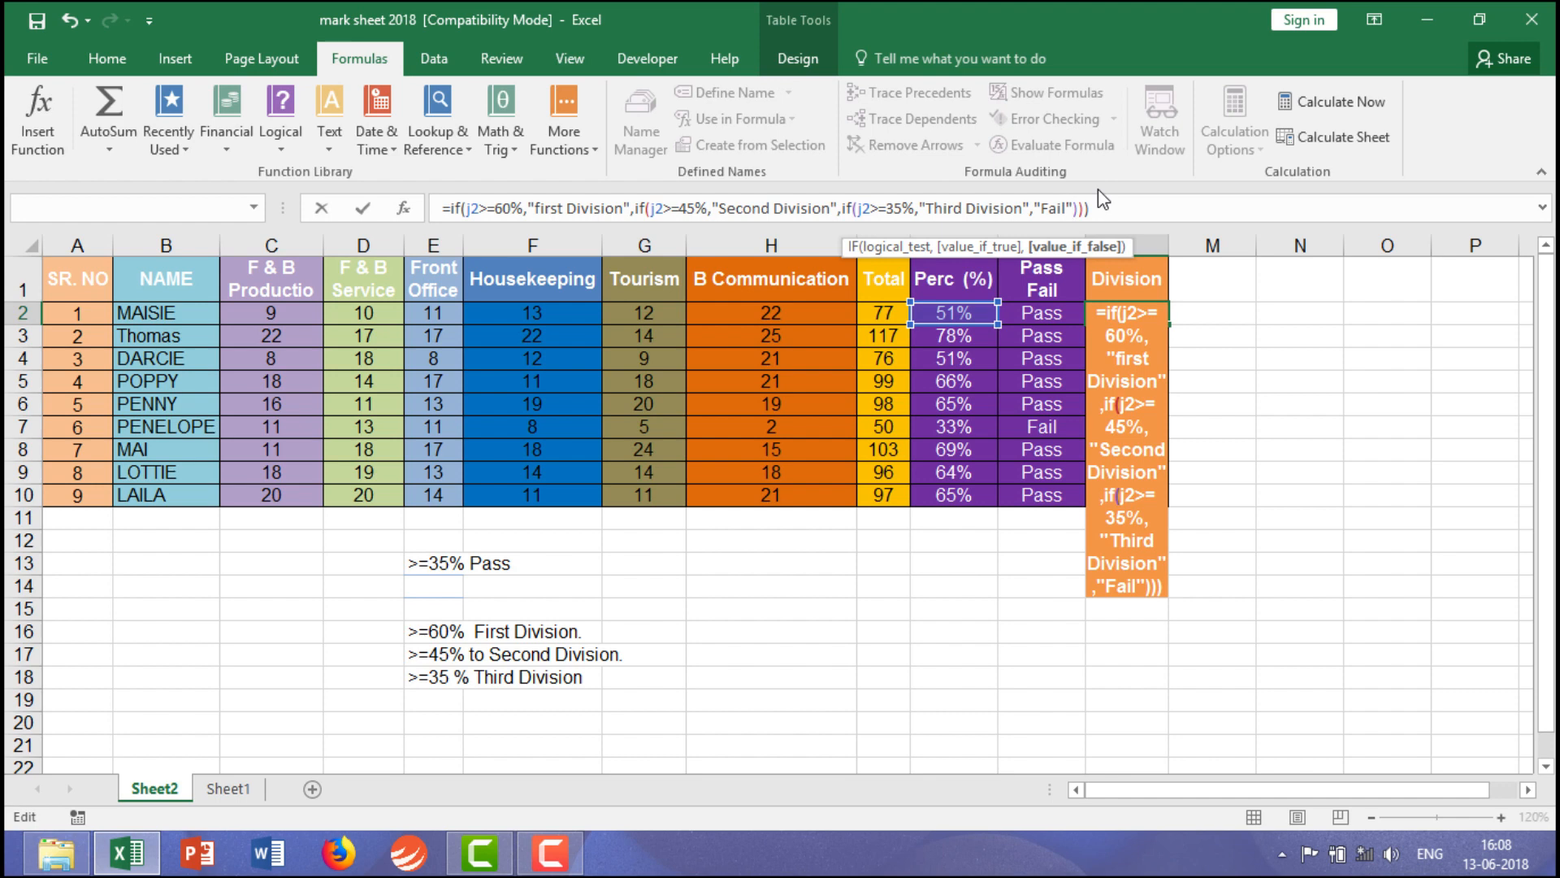
{"action": "key", "text": "Return"}
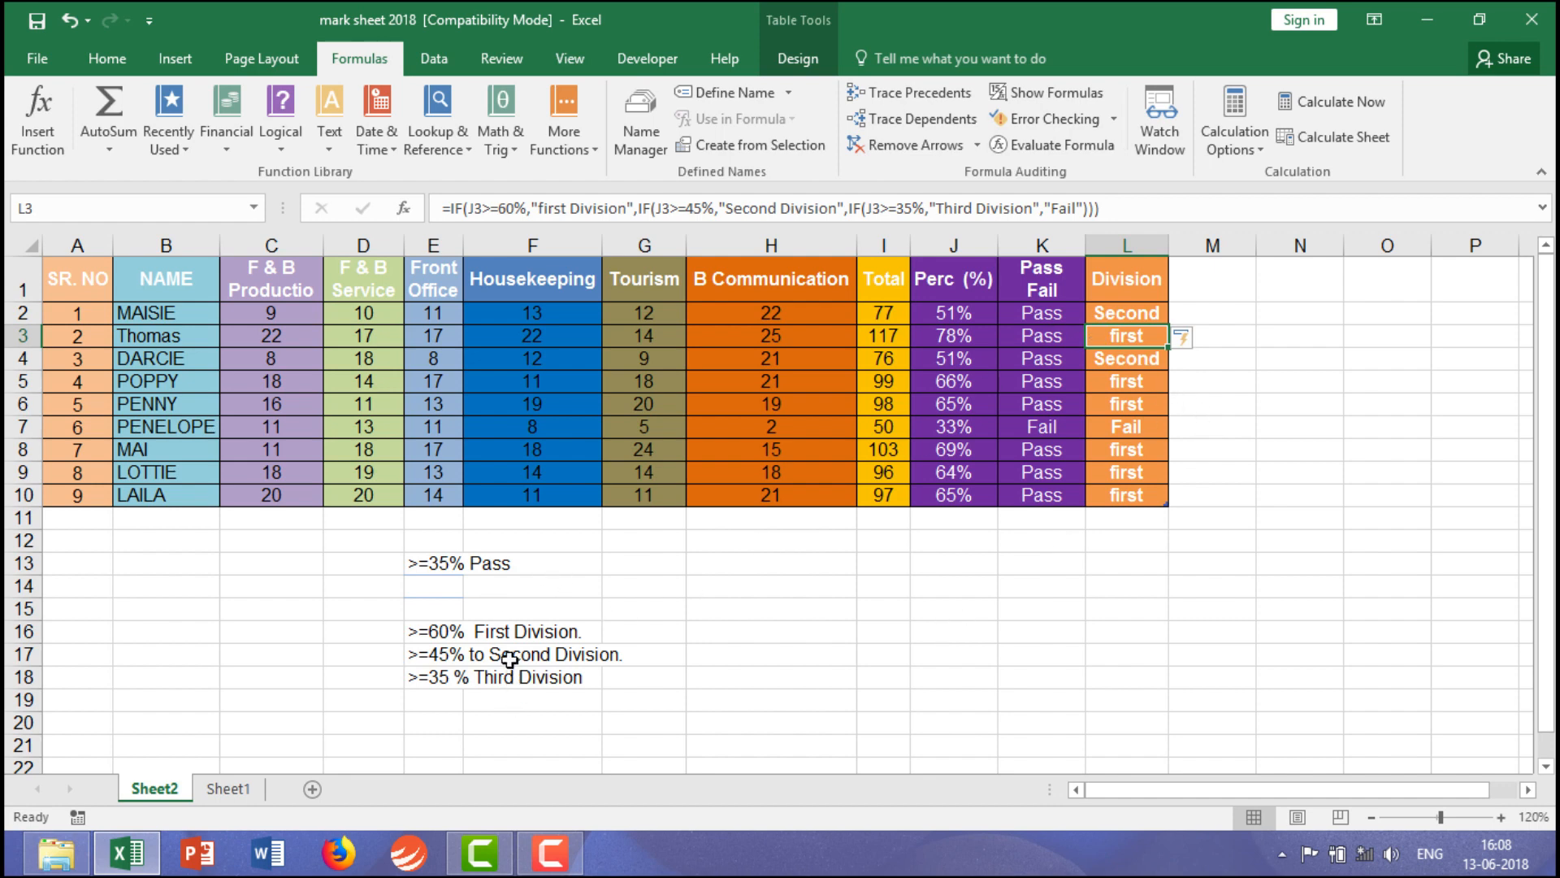
Compare the Division formulas in L5 and L4 with the first and second division criteria in rows 16 and 17
{"action": "left_click", "coordinate": [427, 635]}
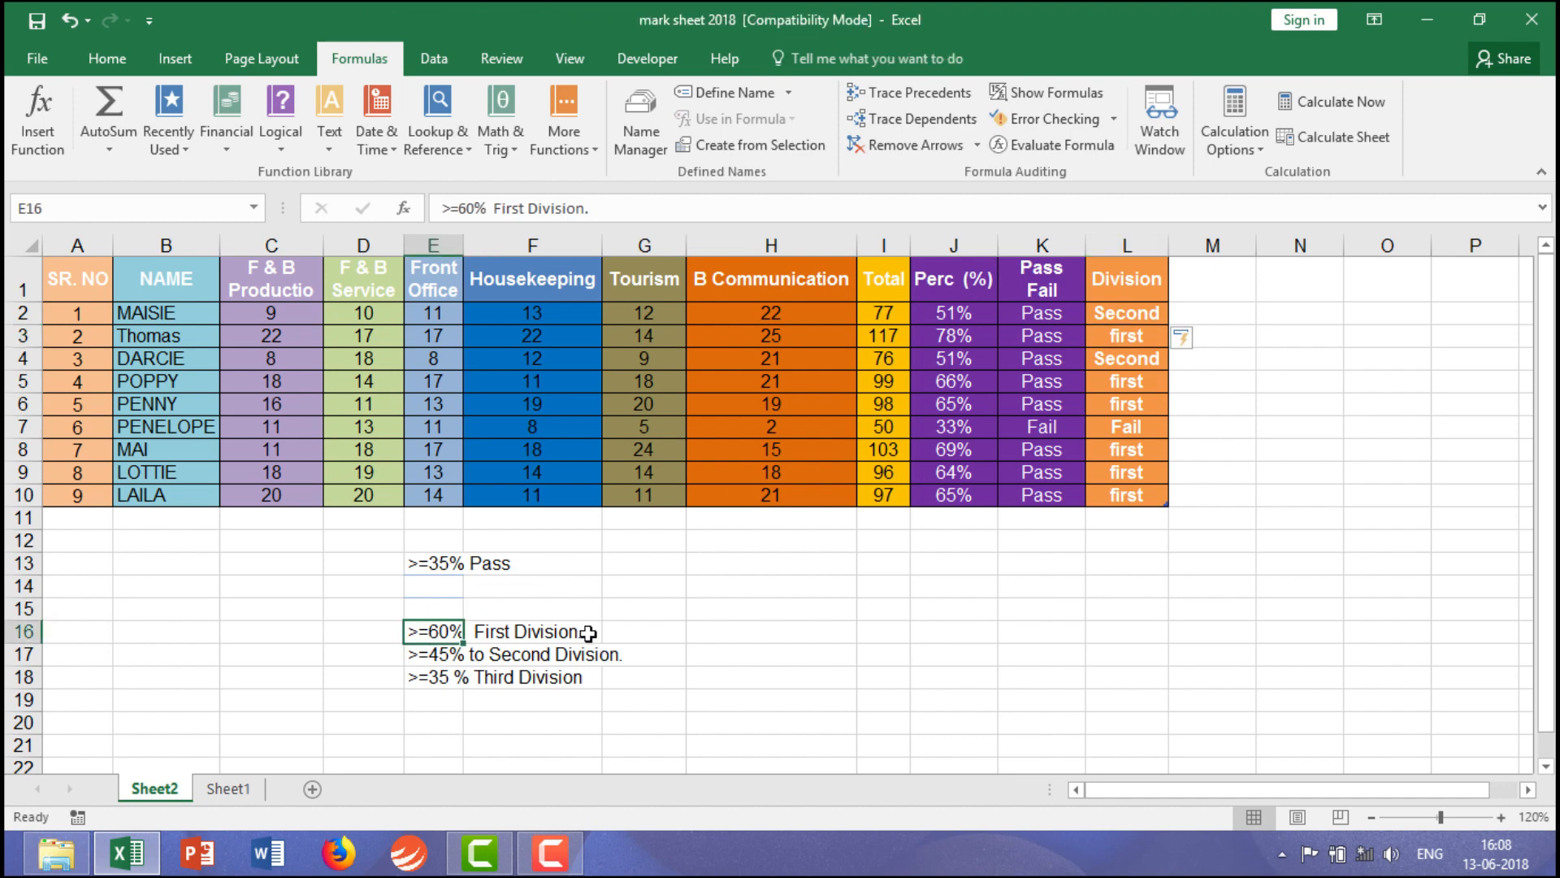
{"action": "left_click", "coordinate": [1130, 380]}
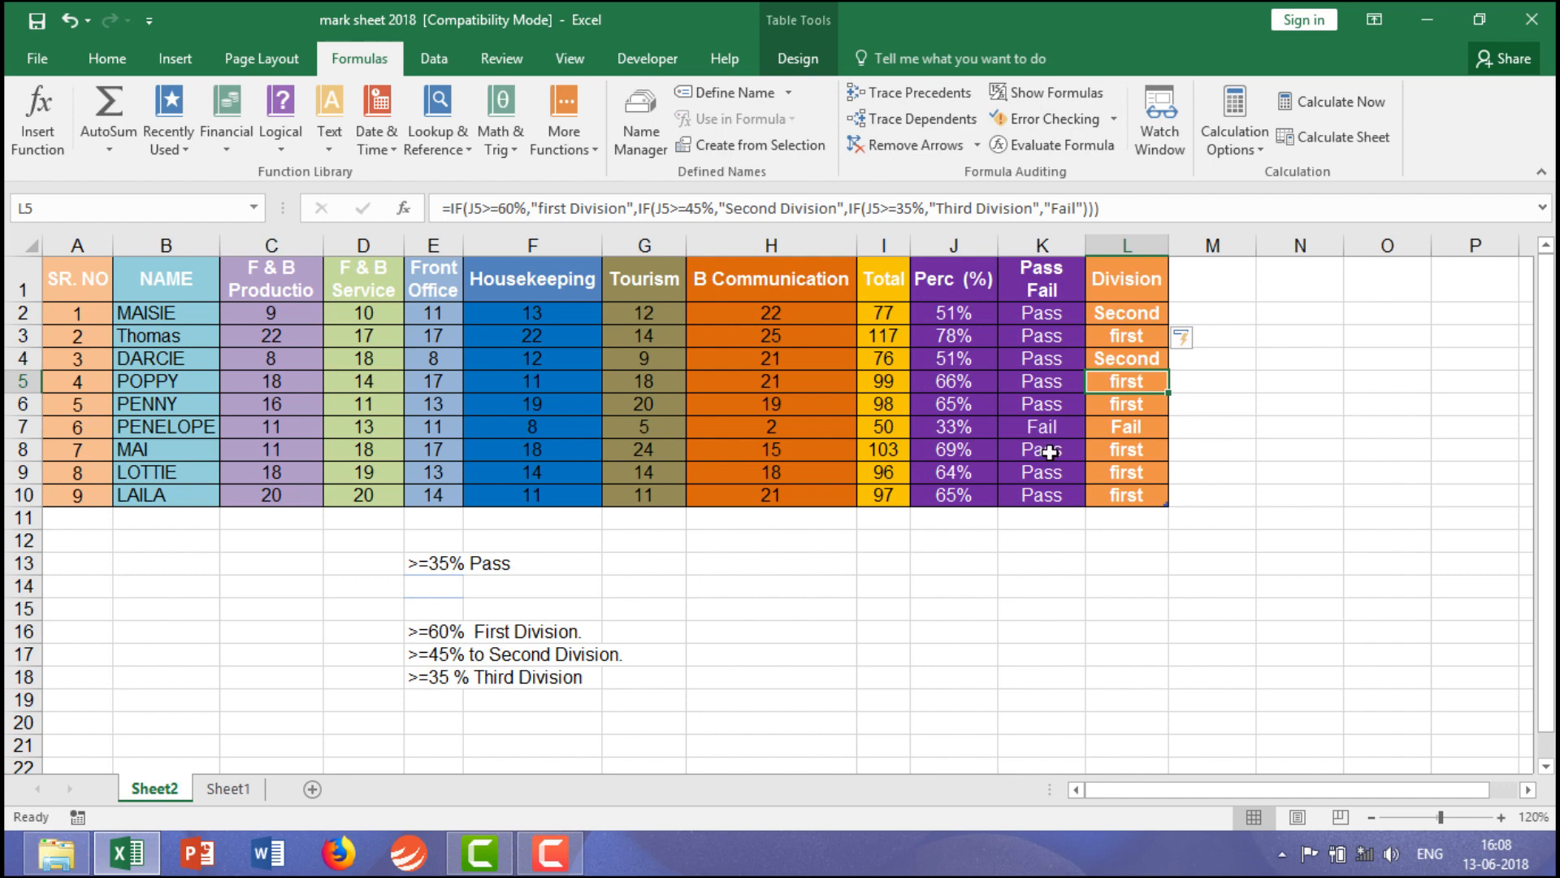
{"action": "left_click", "coordinate": [468, 655]}
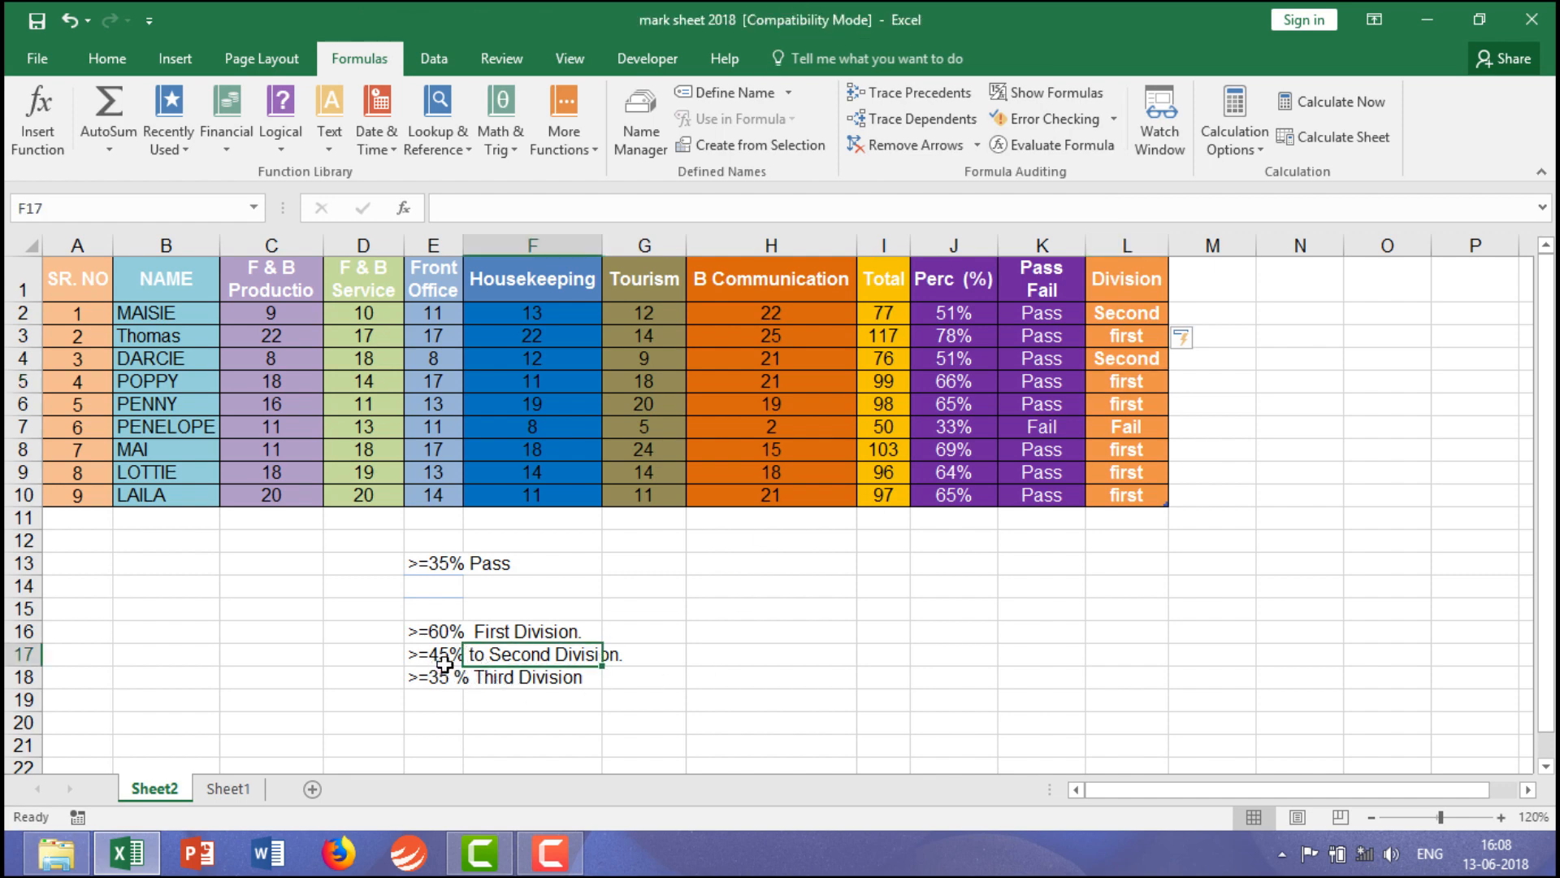
{"action": "left_click", "coordinate": [1132, 360]}
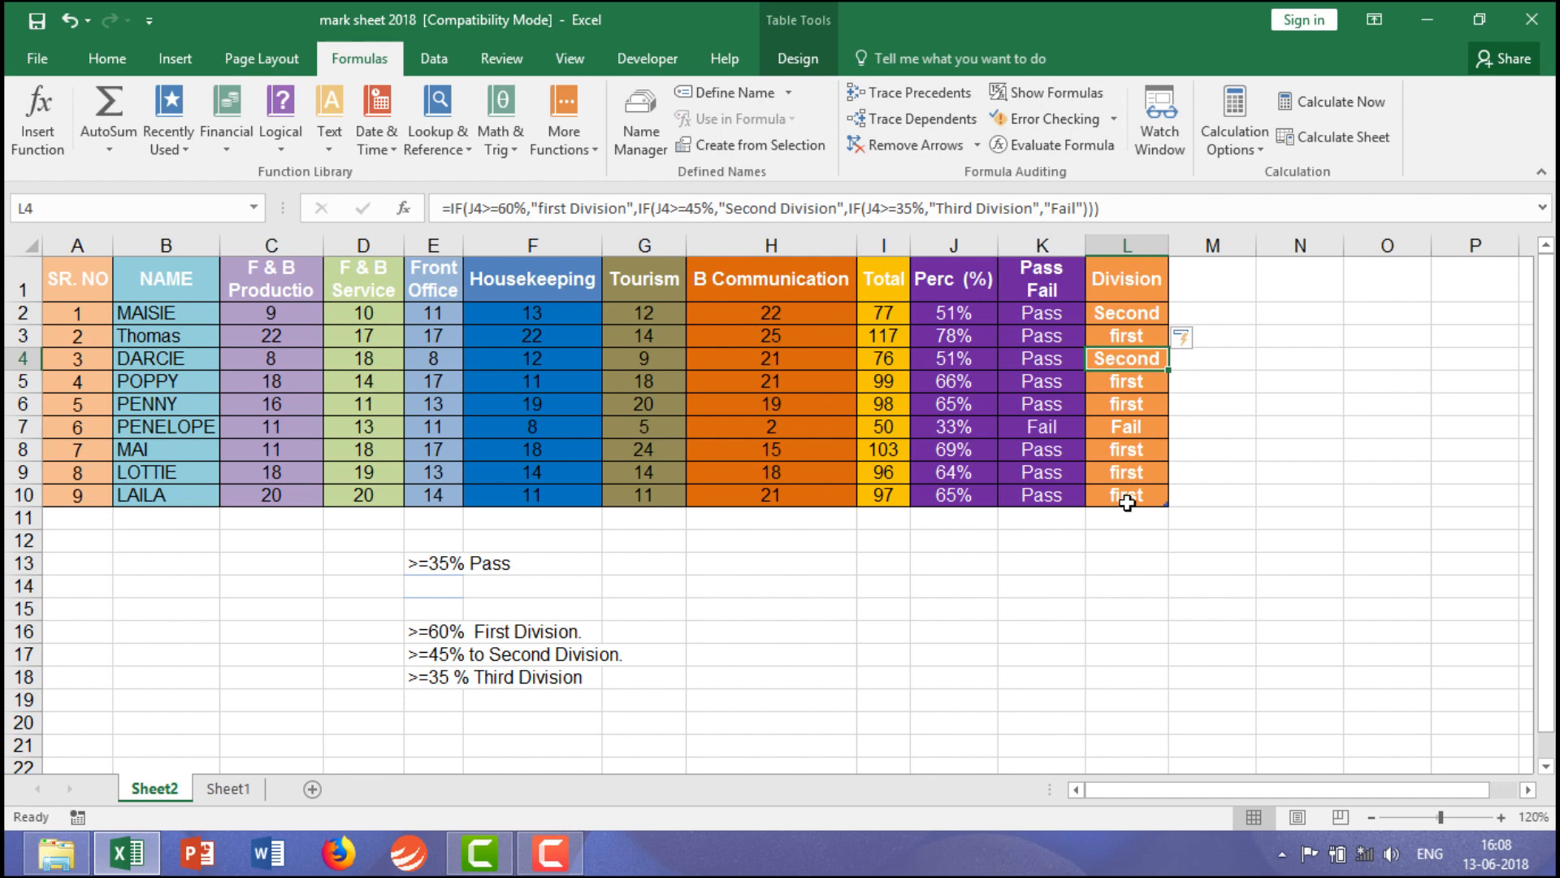
Increase the heights of rows 4, 5 and 6 to fit the full two-line Division text
{"action": "left_click_drag", "start_coordinate": [24, 370], "coordinate": [25, 393]}
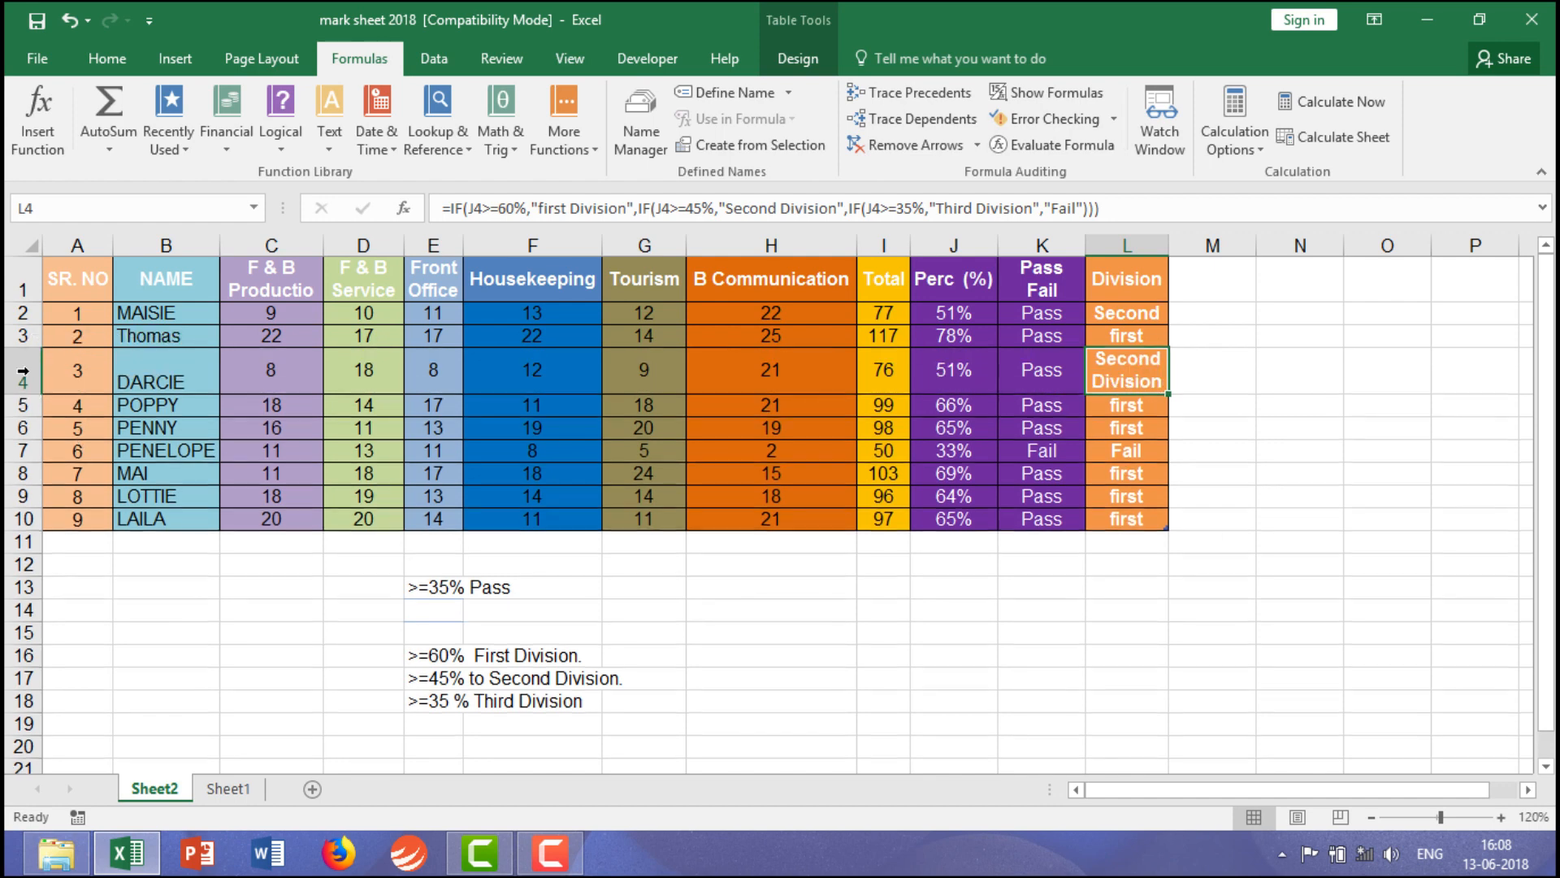
{"action": "double_click", "coordinate": [24, 416]}
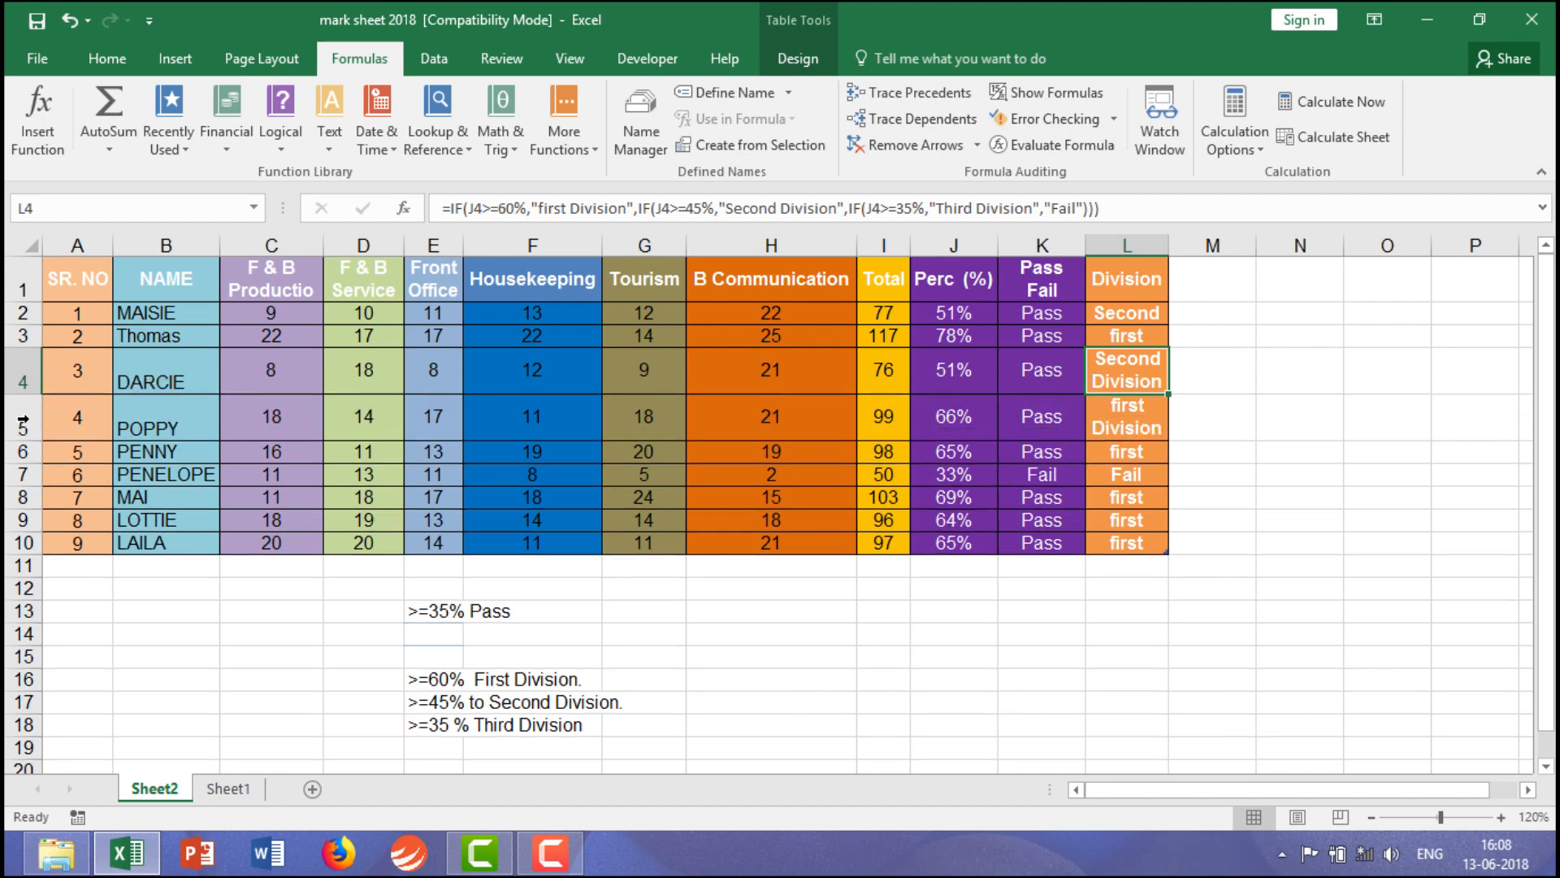
{"action": "double_click", "coordinate": [23, 489]}
{"action": "double_click", "coordinate": [23, 463]}
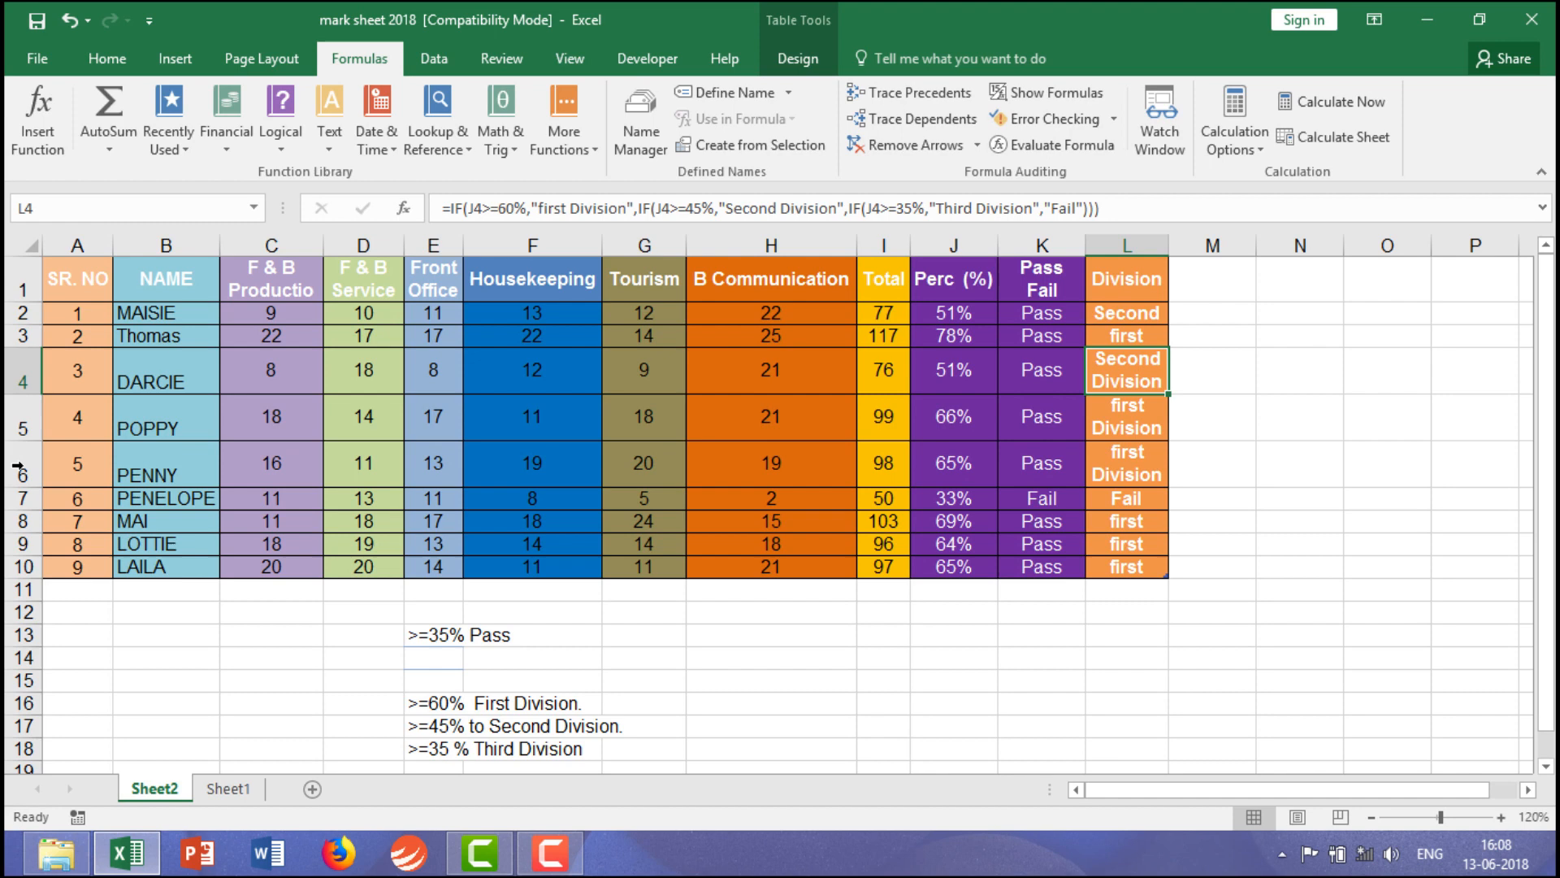
{"action": "double_click", "coordinate": [34, 512]}
Check the Division formula in L7 against the percentage in J7, and review the Division formula in L4
{"action": "scroll", "coordinate": [613, 704], "scroll_direction": "down", "scroll_amount": 1}
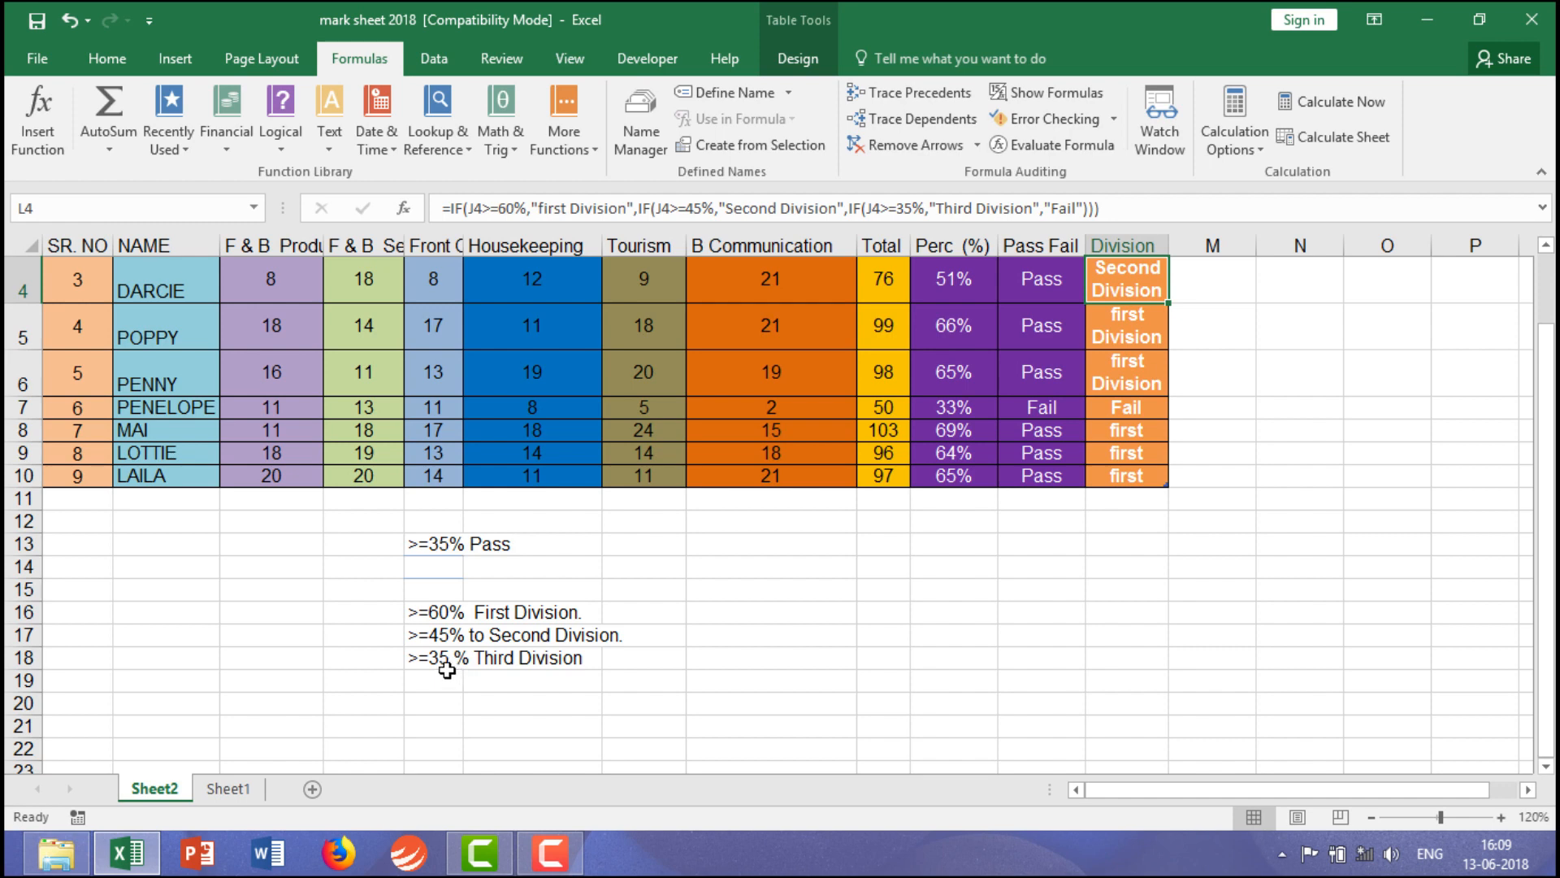
{"action": "left_click", "coordinate": [967, 411]}
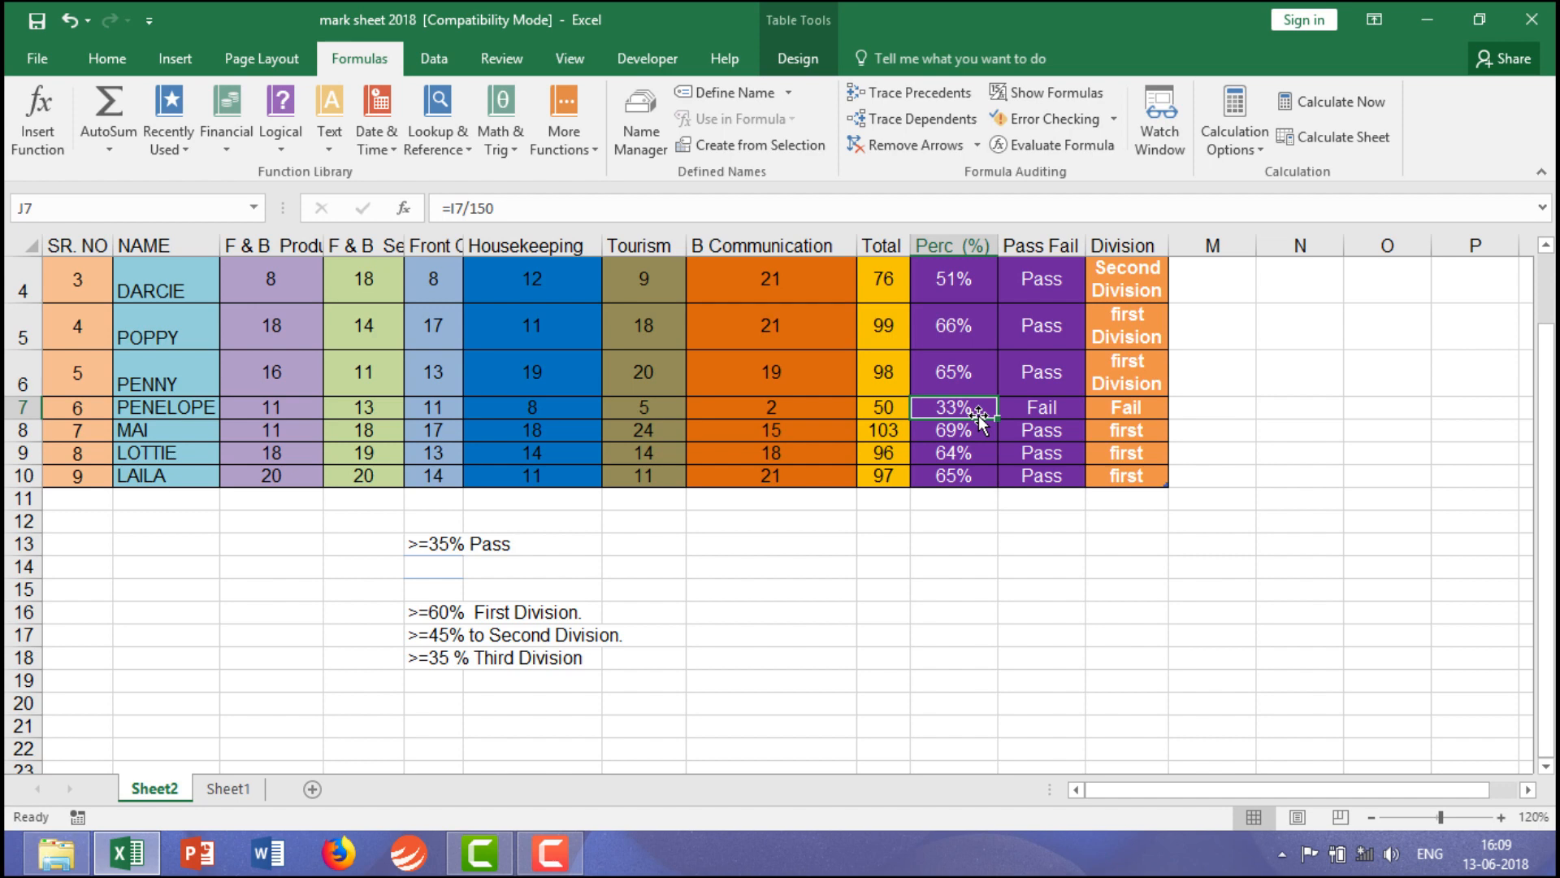
{"action": "left_click", "coordinate": [1142, 411]}
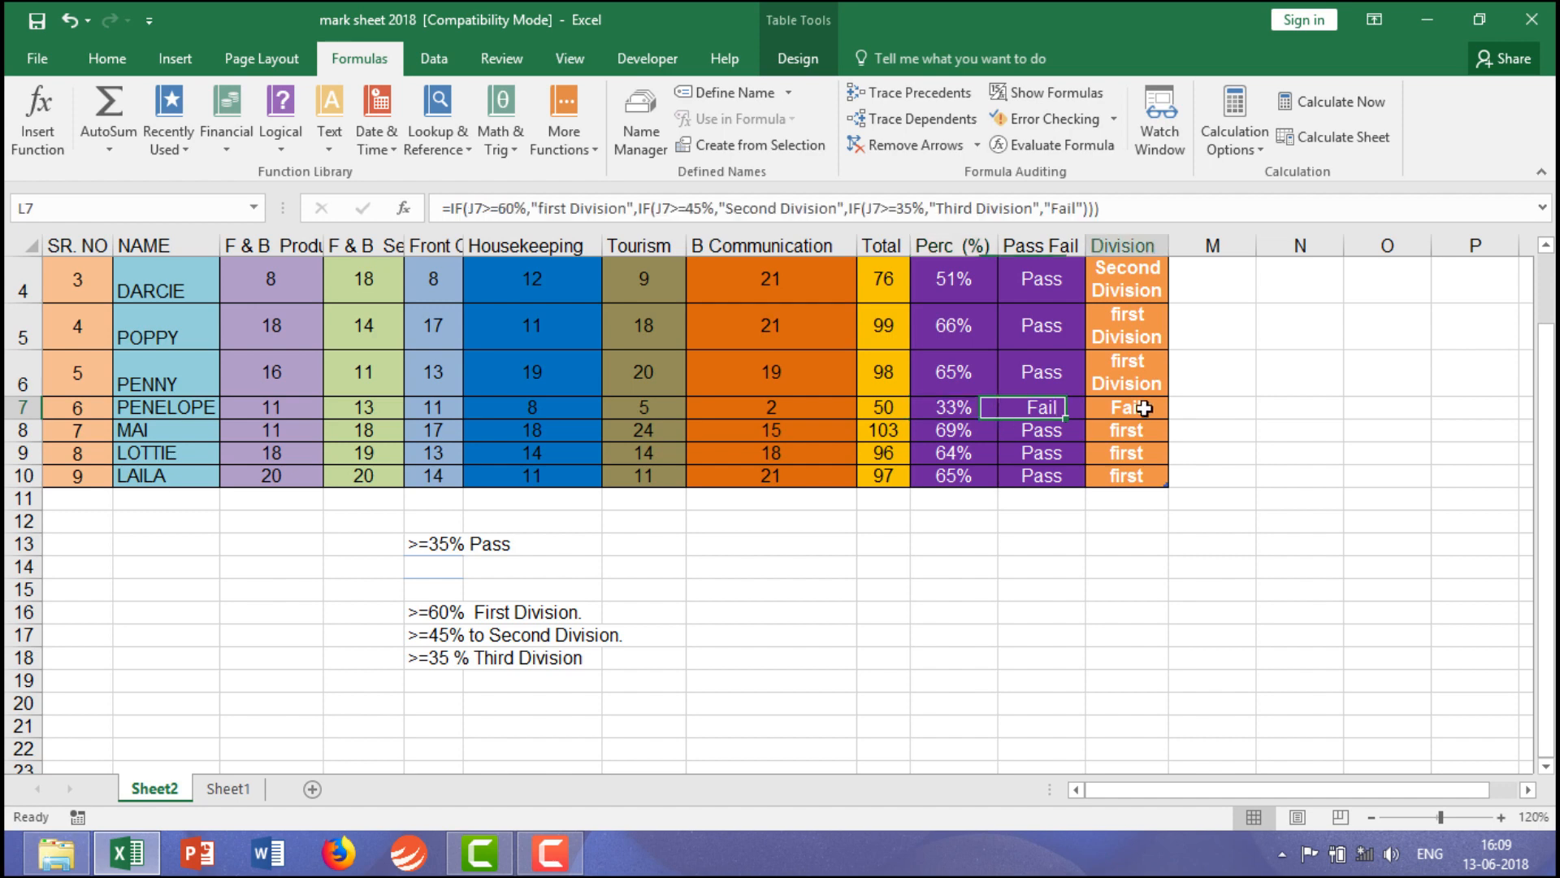
{"action": "scroll", "coordinate": [1077, 531], "scroll_direction": "up", "scroll_amount": 1}
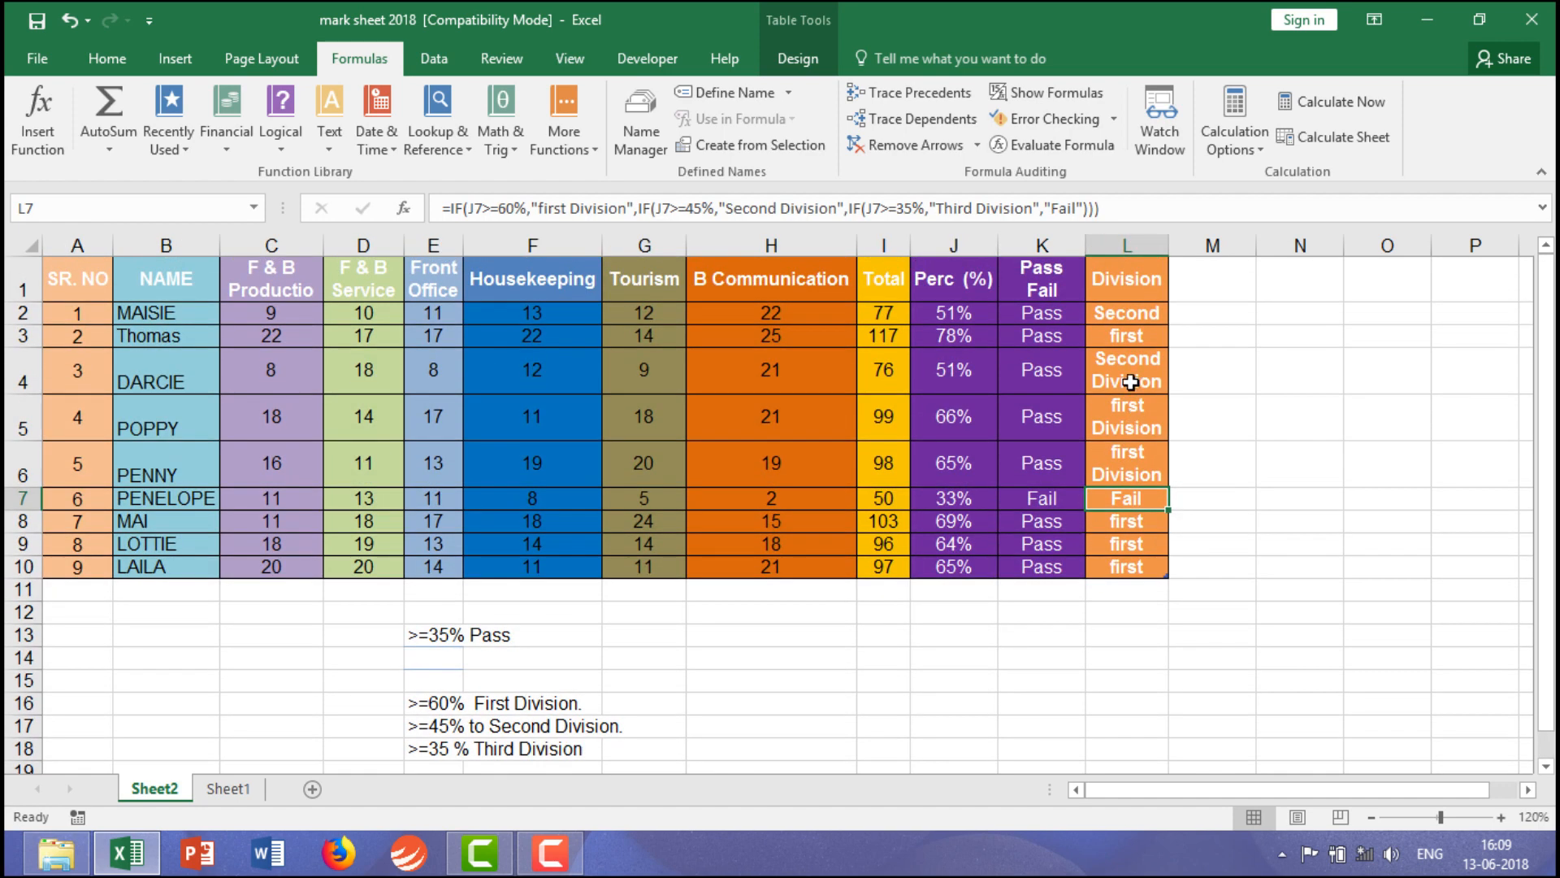
{"action": "left_click", "coordinate": [1132, 382]}
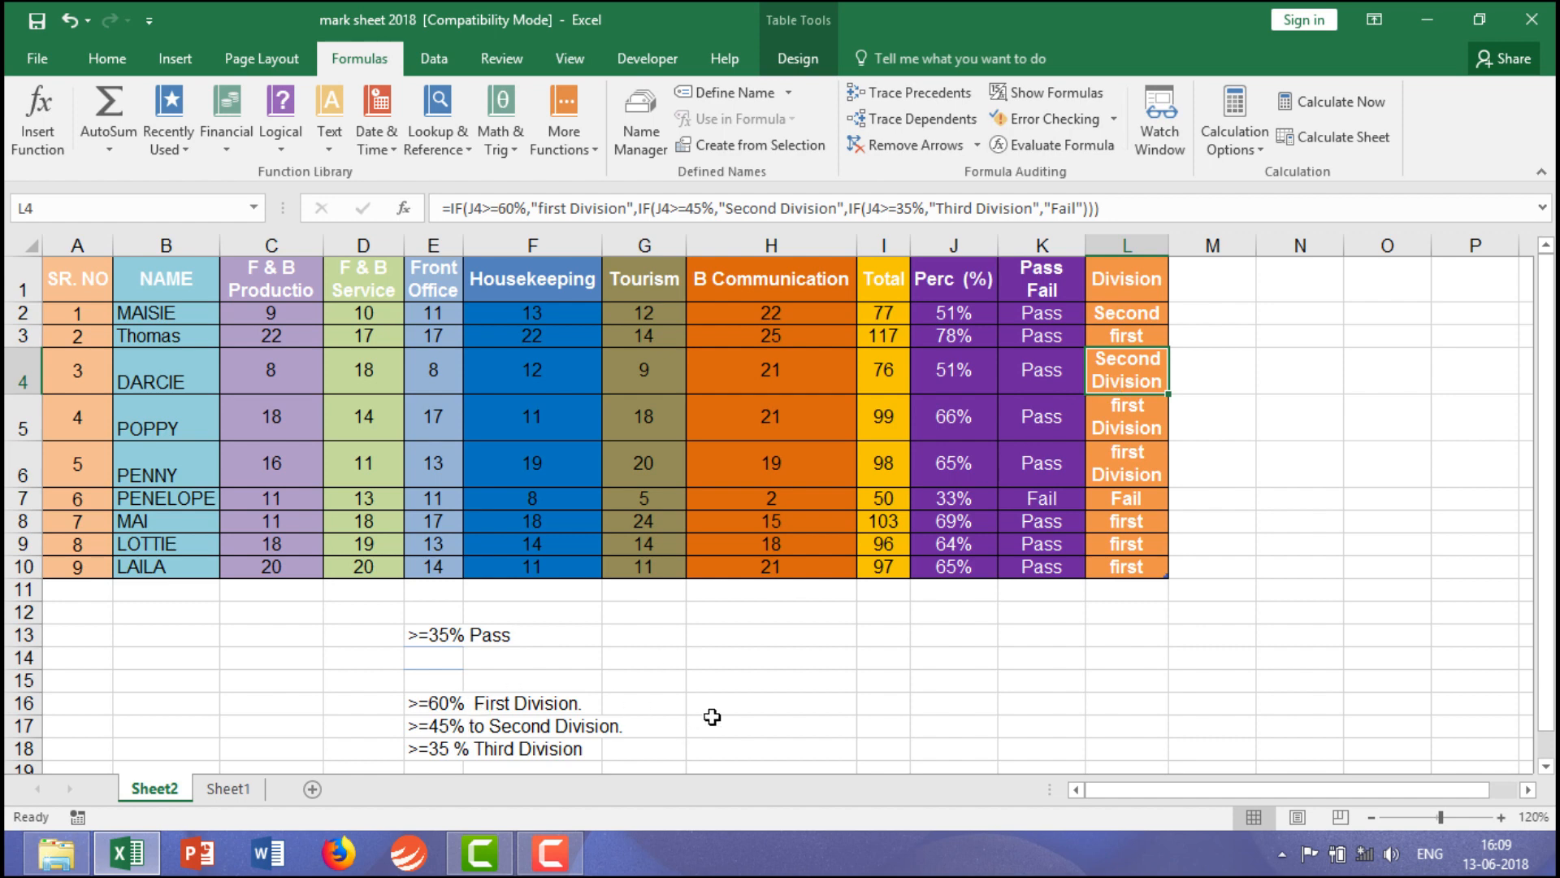